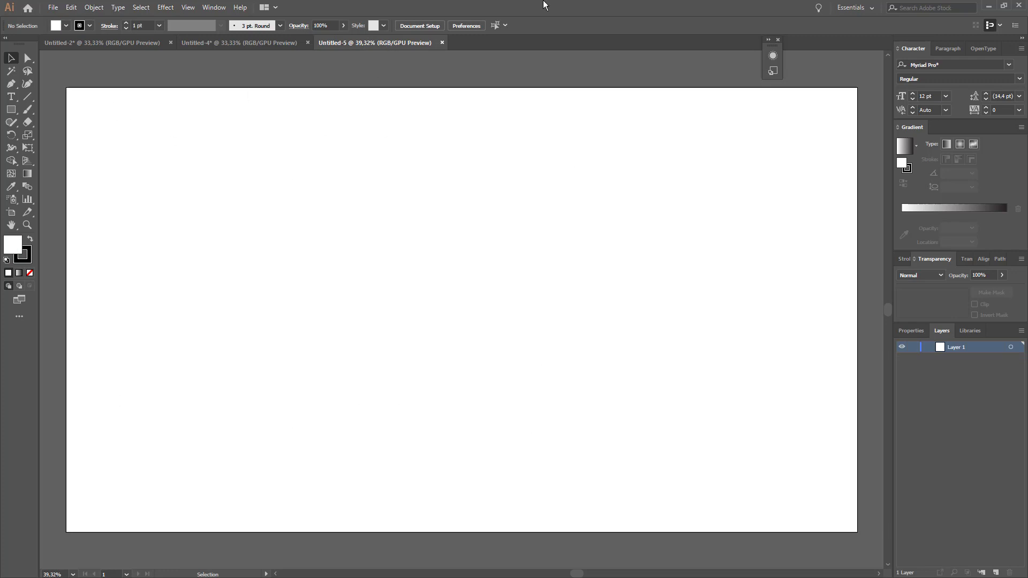
Add the text "DECONSSTRUCTED" to the artboard and scale it up to about 203 pt.
left_click(12, 97)
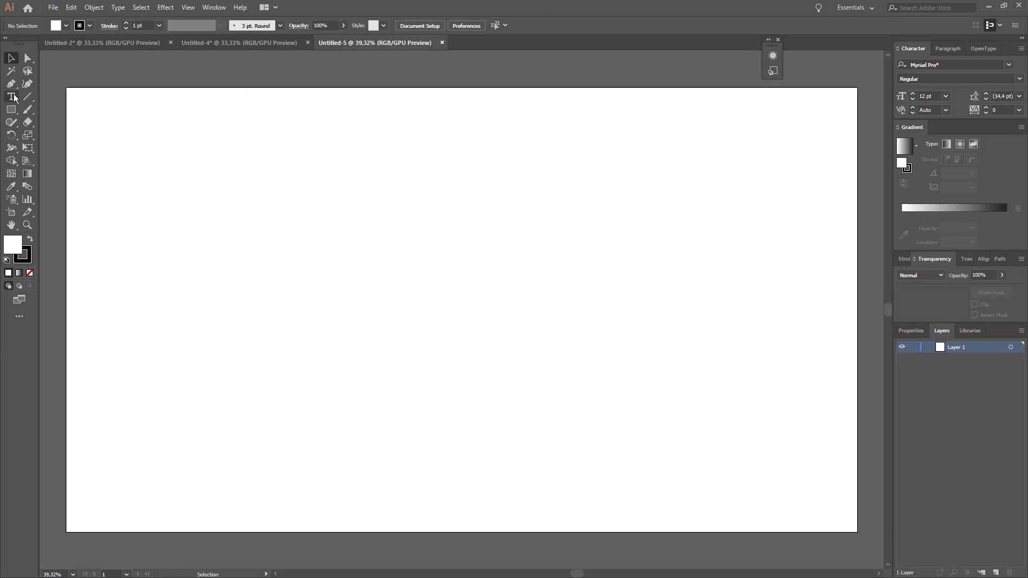
left_click(310, 275)
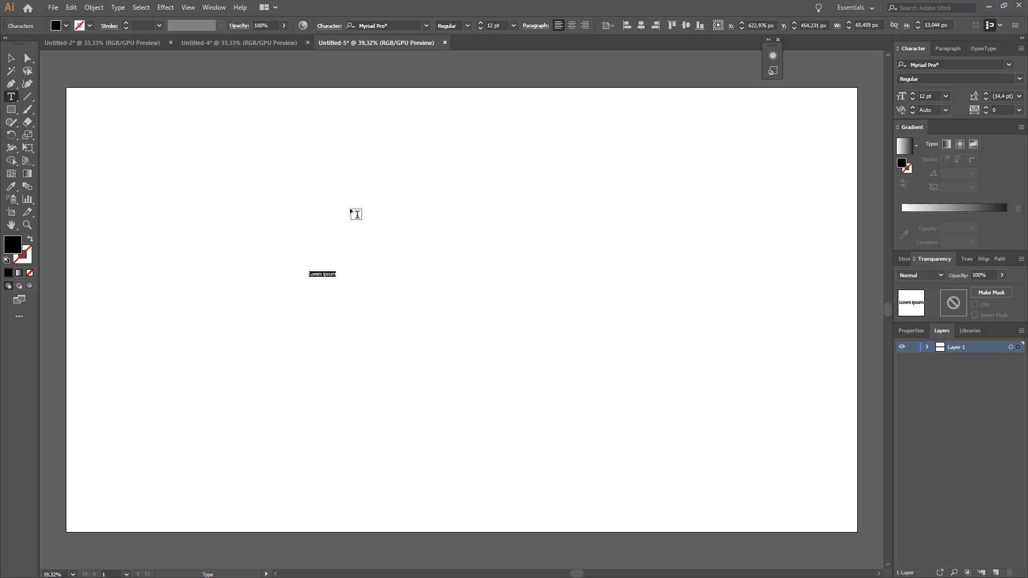
type("DECONSSTRUCTE")
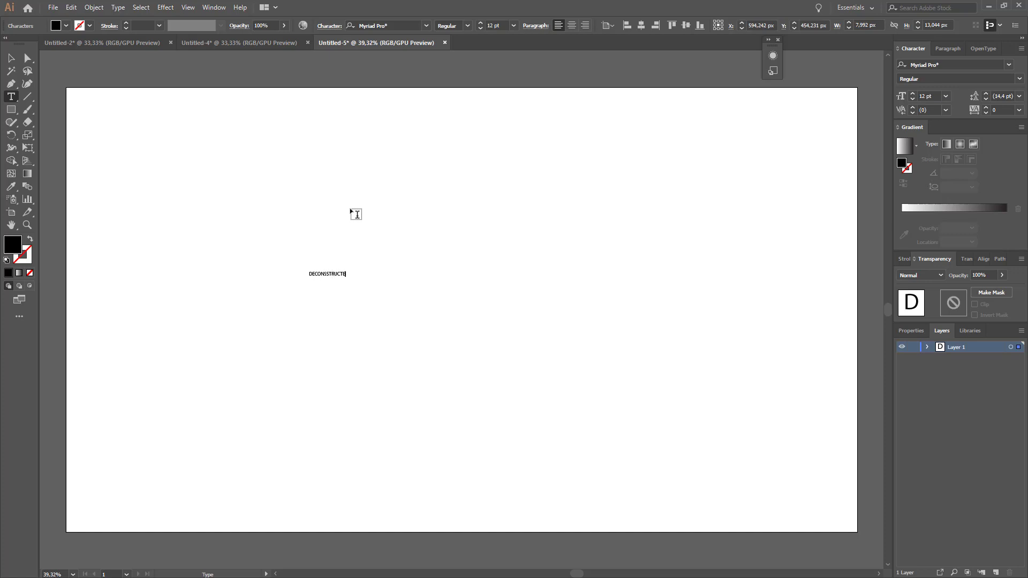
type("D")
key("Escape")
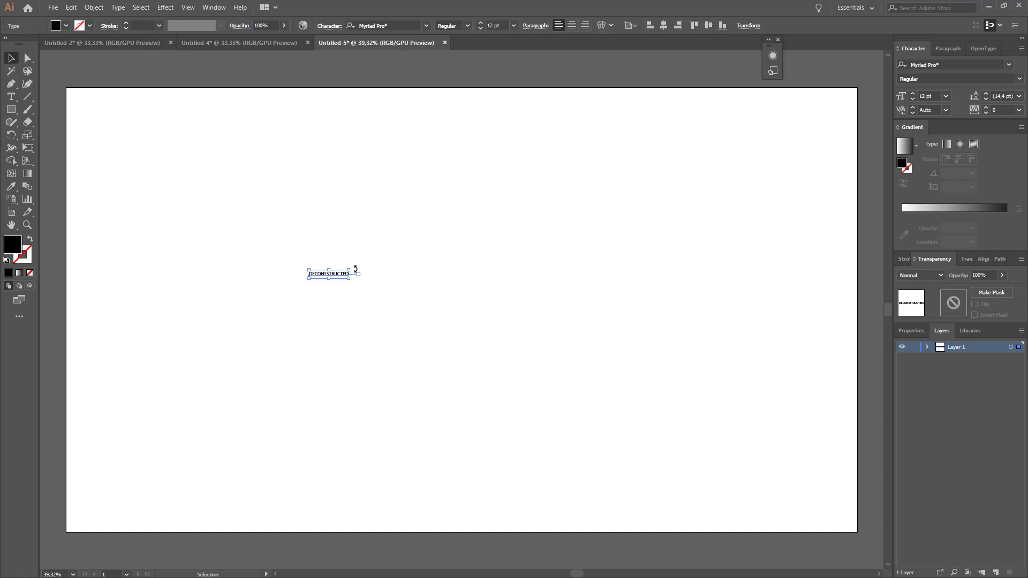
left_click_drag(330, 279, 328, 365)
left_click_drag(385, 323, 449, 321)
Delete the duplicate S so the word reads "DECONSTRUCTED".
triple_click(453, 316)
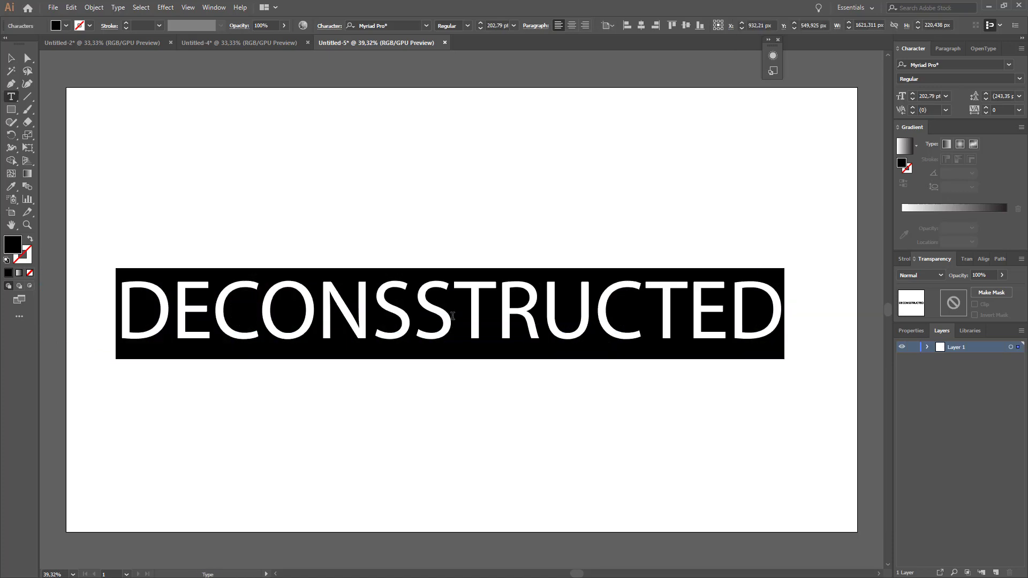
left_click(449, 317)
key("BackSpace")
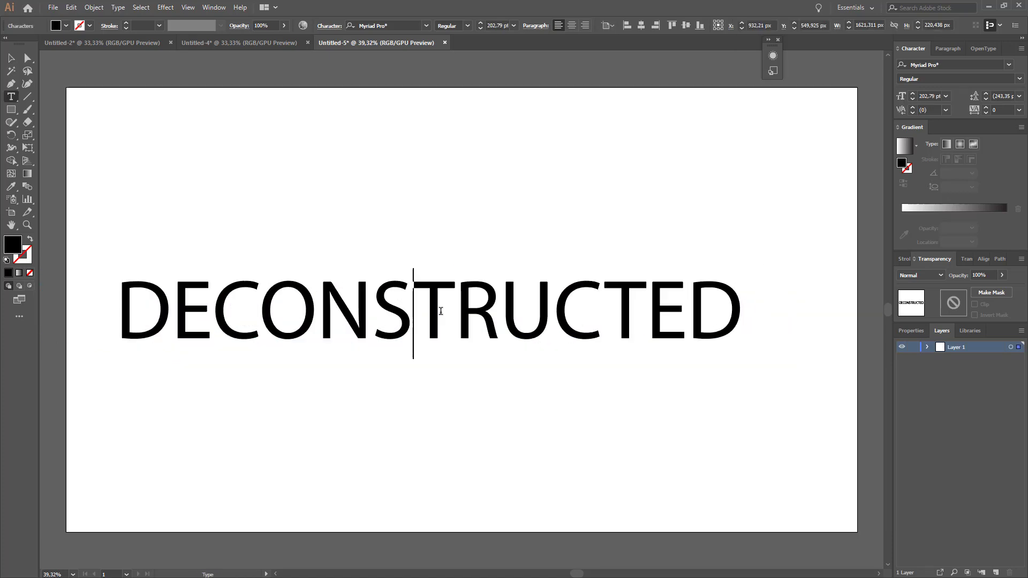
key("Escape")
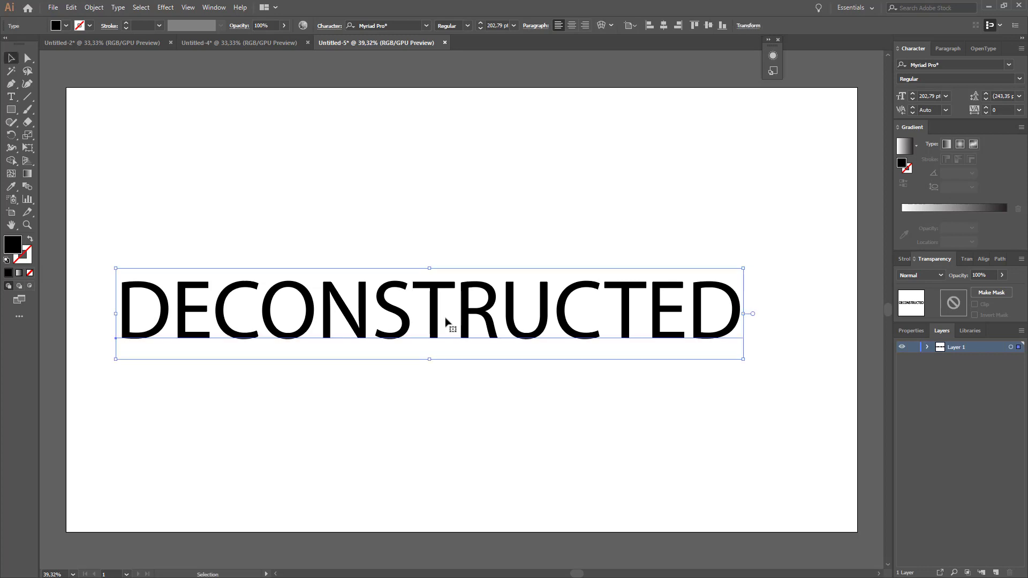
Set the word's font to Bebas Neue Regular.
left_click(397, 24)
type("be")
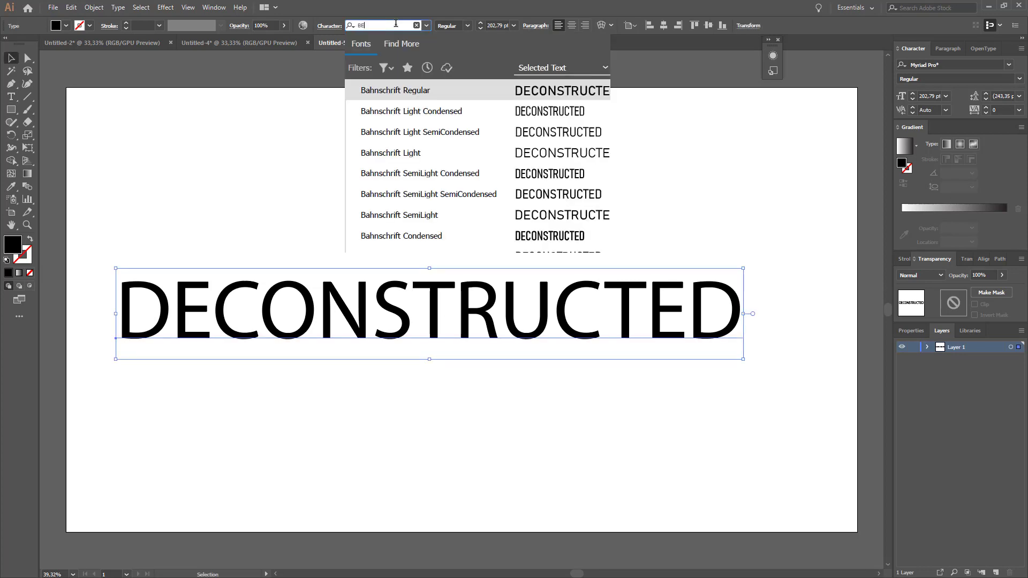
key("Return")
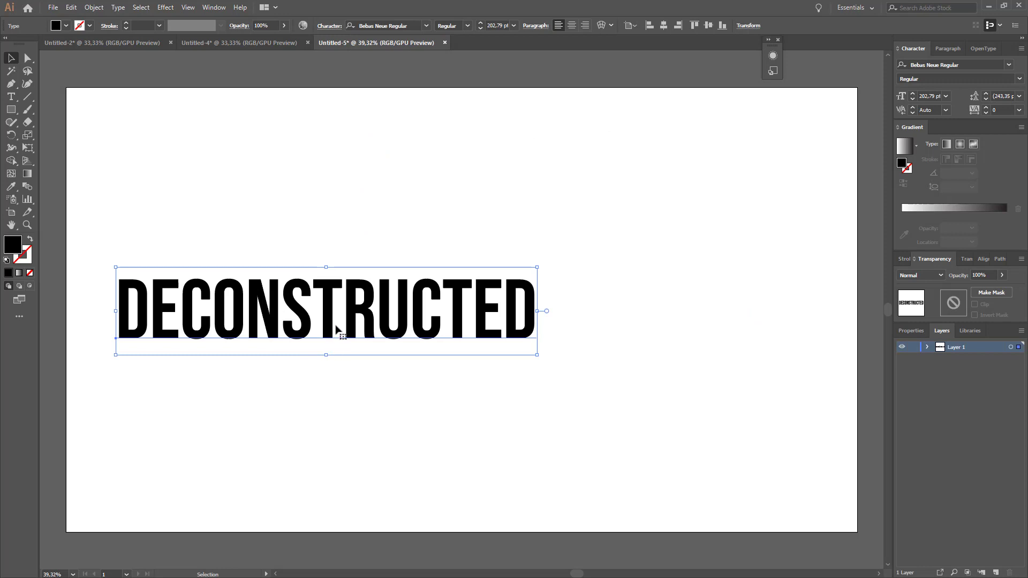
Center the word on the artboard and convert it to outlines.
left_click_drag(335, 331, 468, 306)
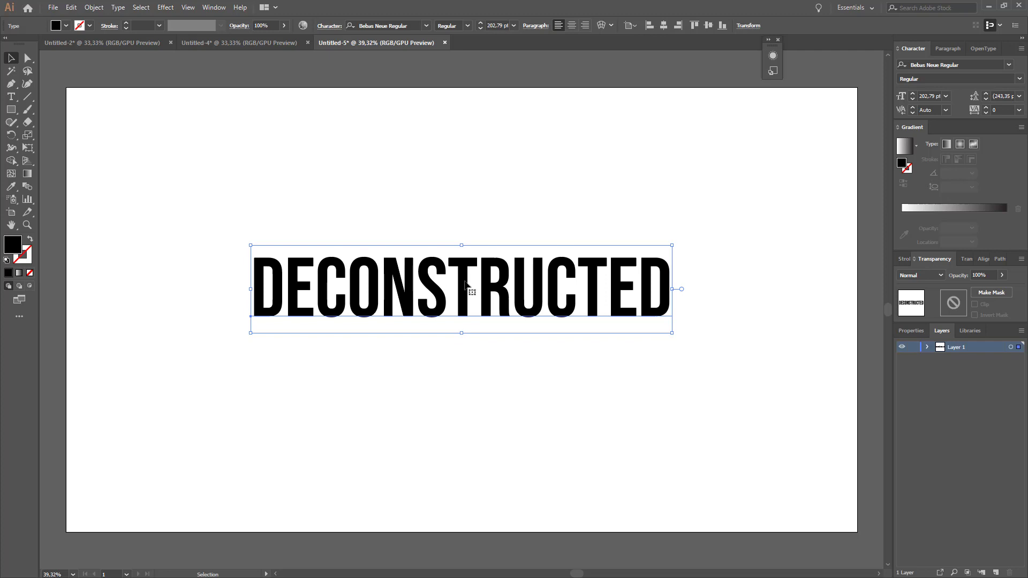
left_click_drag(468, 285, 465, 289)
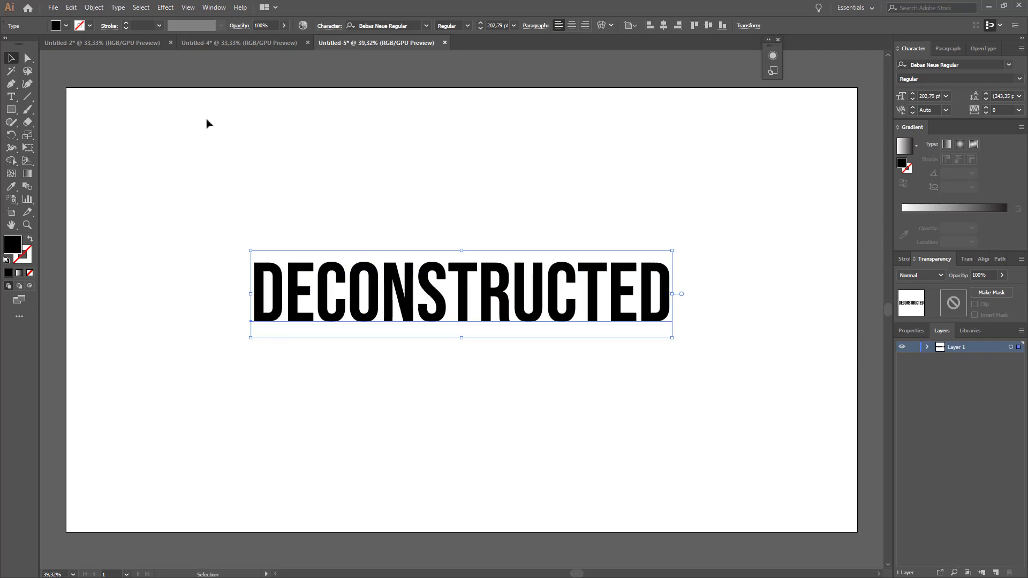
right_click(375, 280)
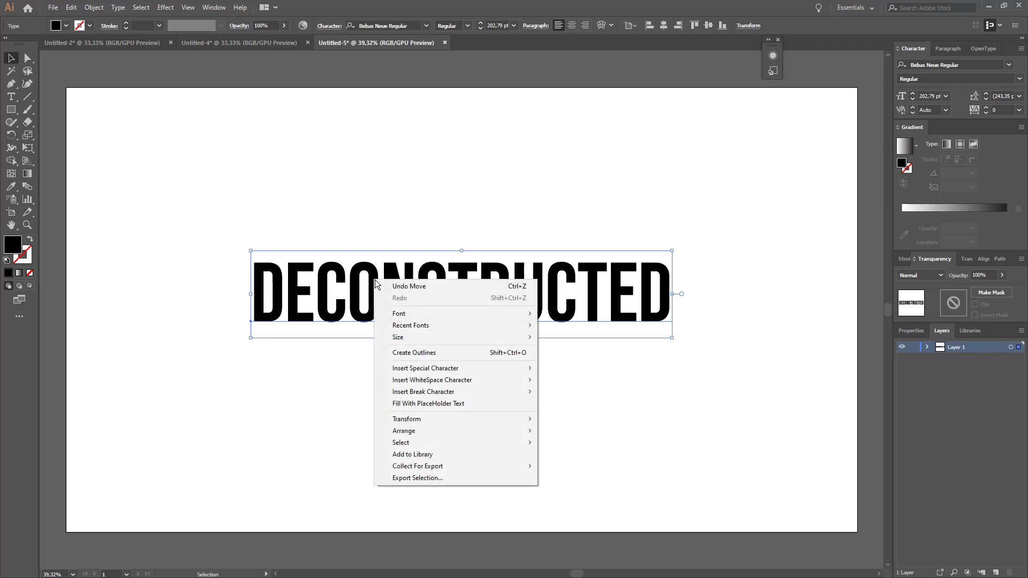
left_click(412, 354)
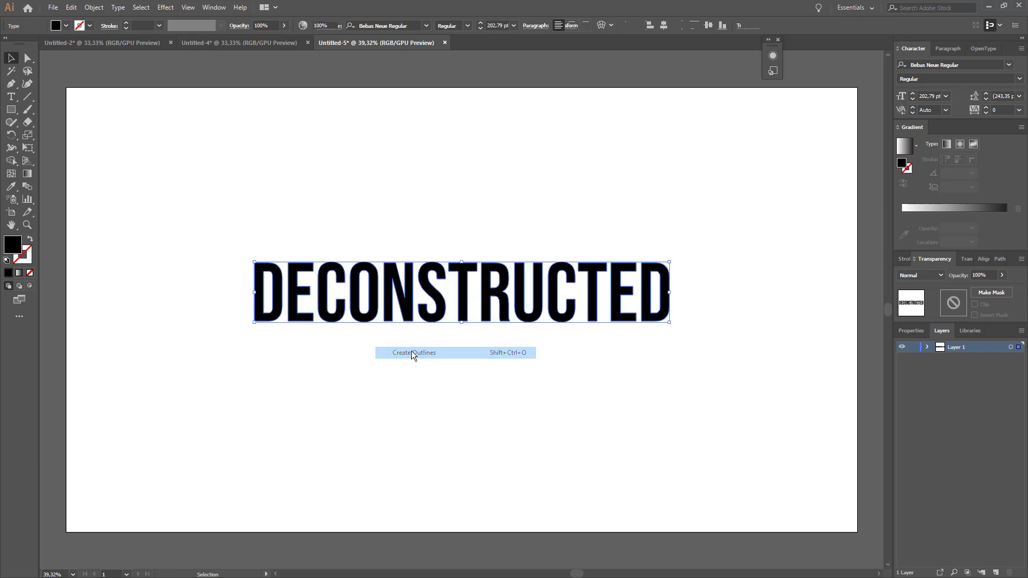
Draw a rectangle of about 1007 x 144 px exactly over the word and set its fill to None.
left_click(11, 110)
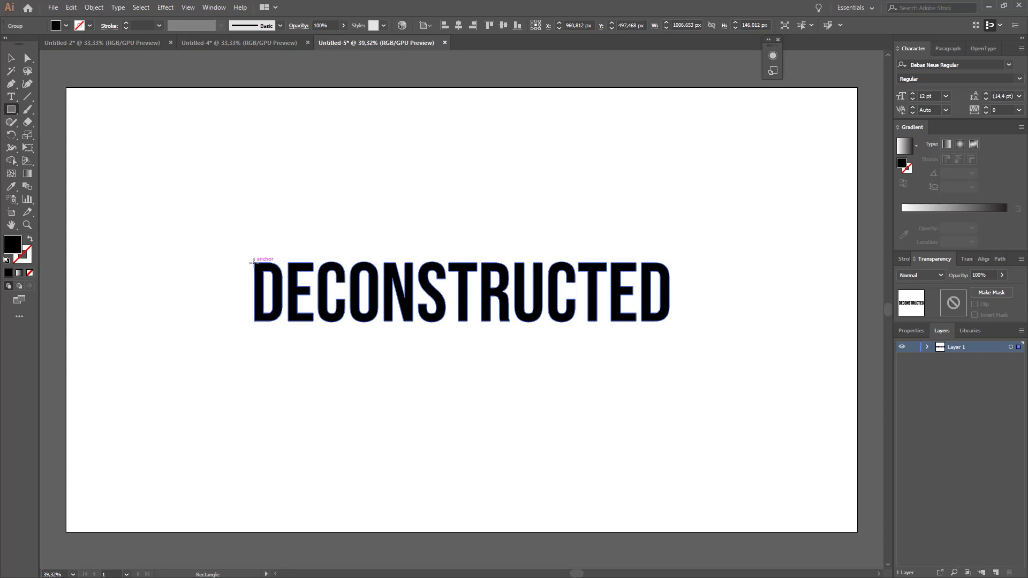
left_click_drag(255, 263, 669, 322)
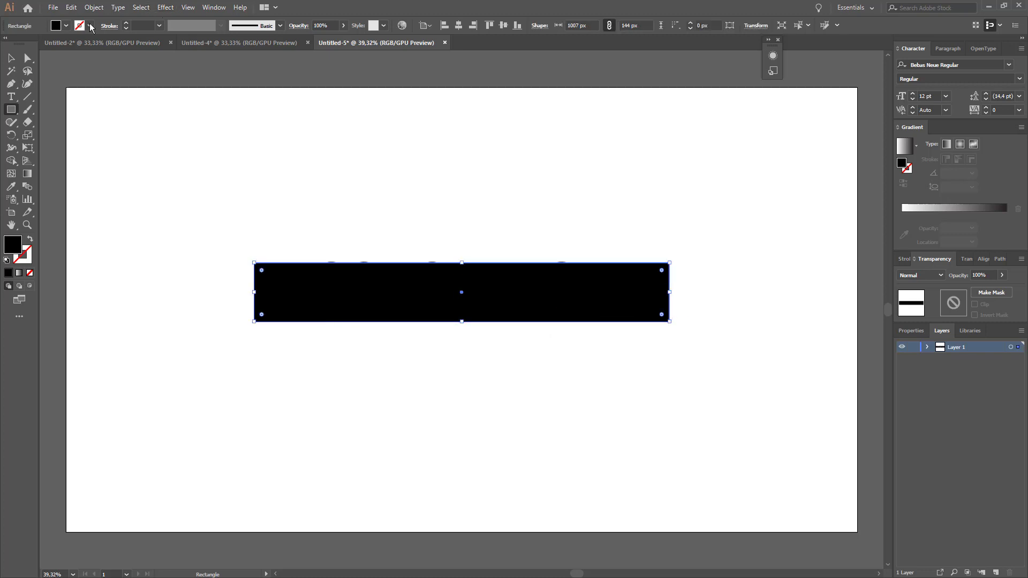
left_click(66, 25)
left_click(7, 45)
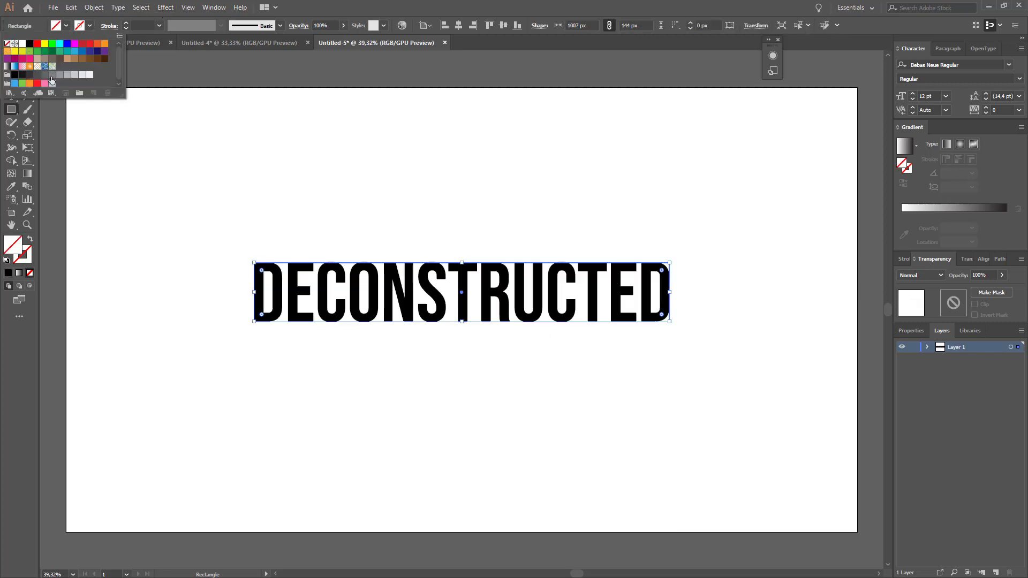
Split the rectangle into a grid of 6 rows with a 0 px gutter.
left_click(94, 7)
left_click(94, 7)
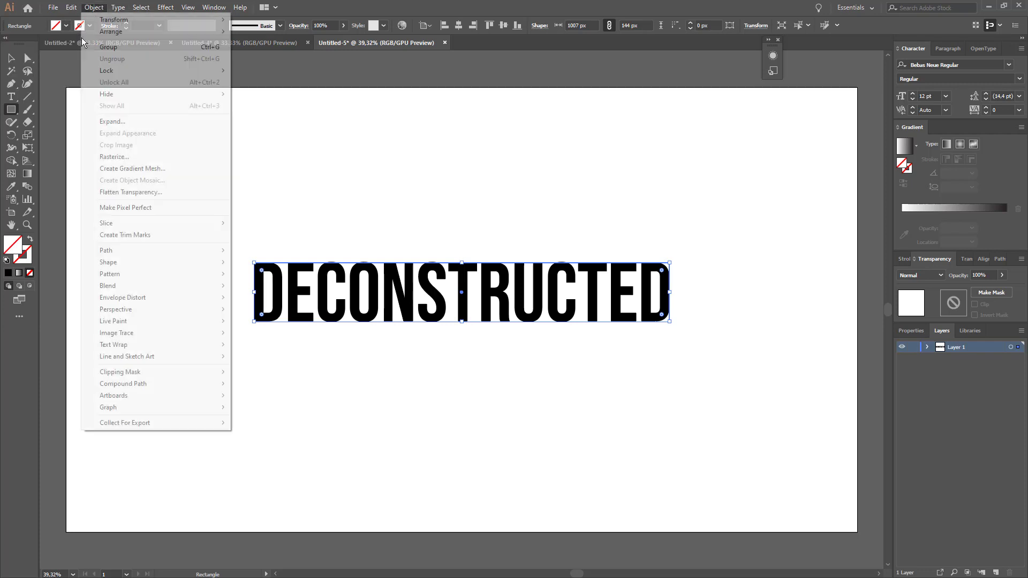
mouse_move(172, 251)
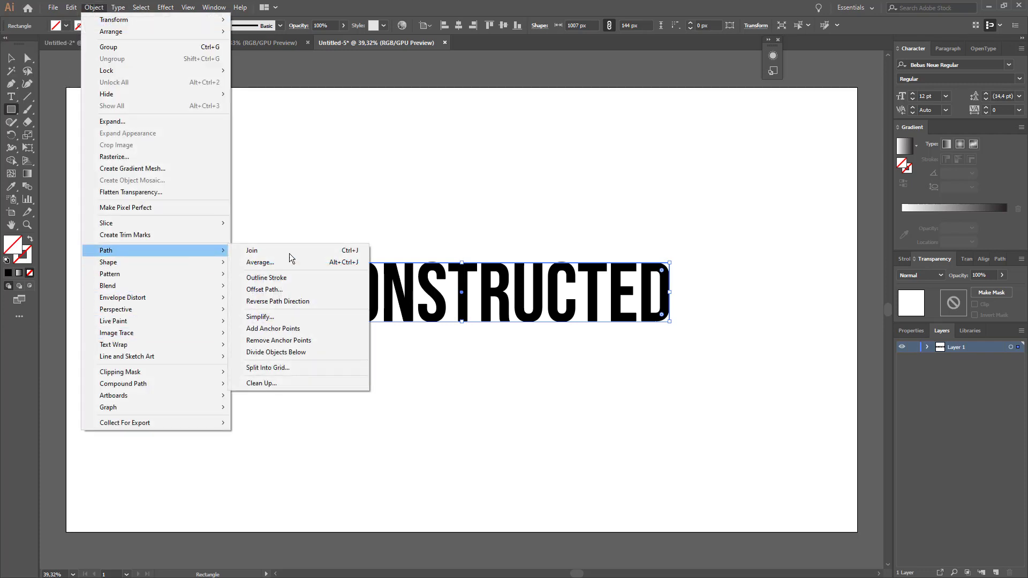
left_click(281, 369)
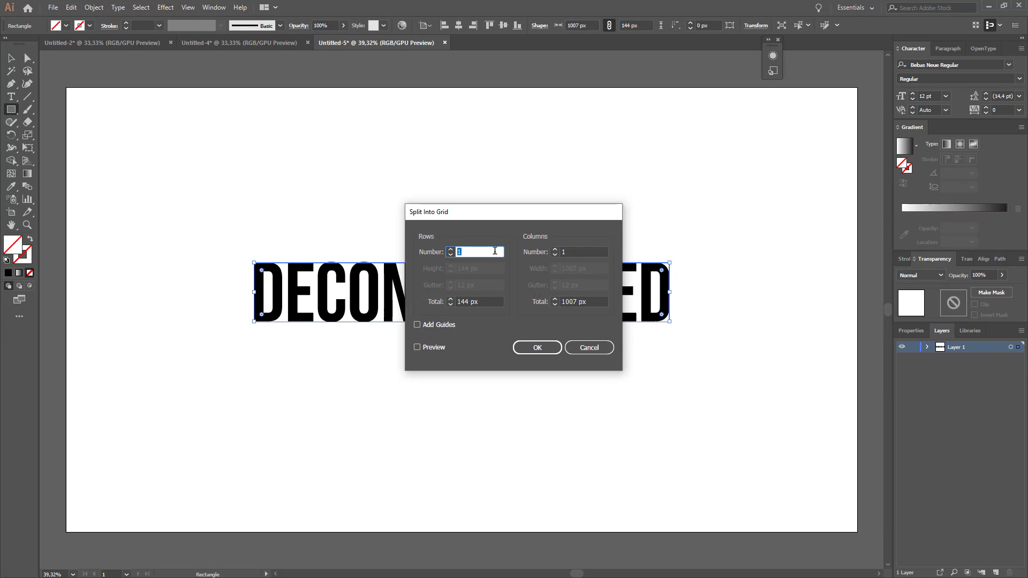
type("6")
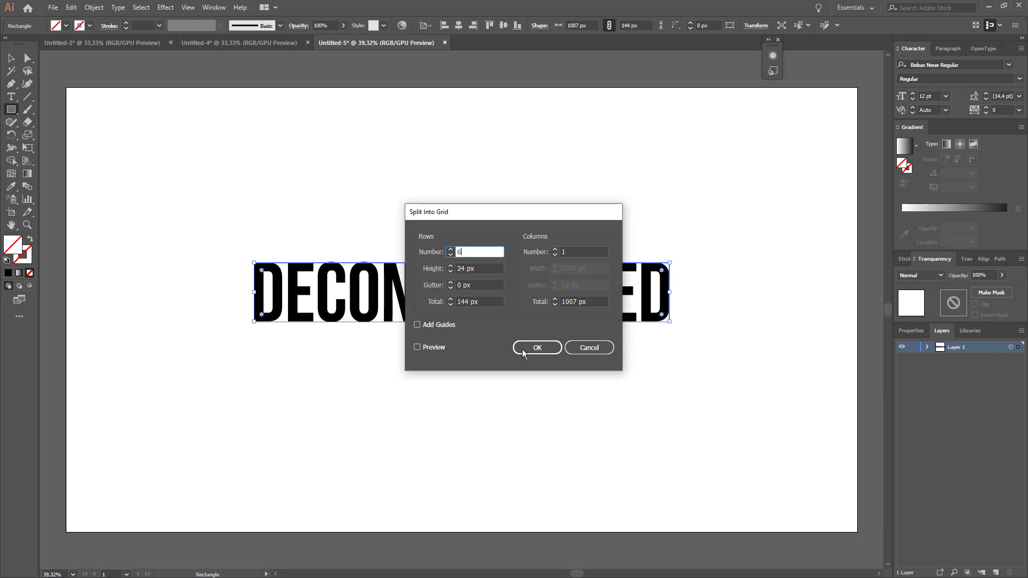
left_click(545, 348)
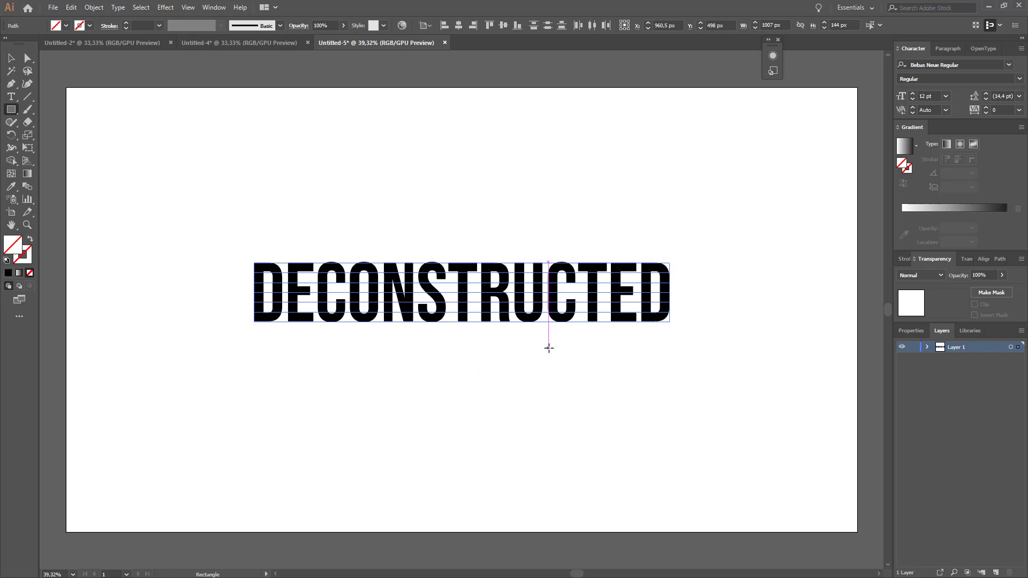
Select the outlined word together with the row strips and cut them apart with the Pathfinder Divide operation.
key("v")
left_click(233, 241)
left_click_drag(217, 203, 742, 432)
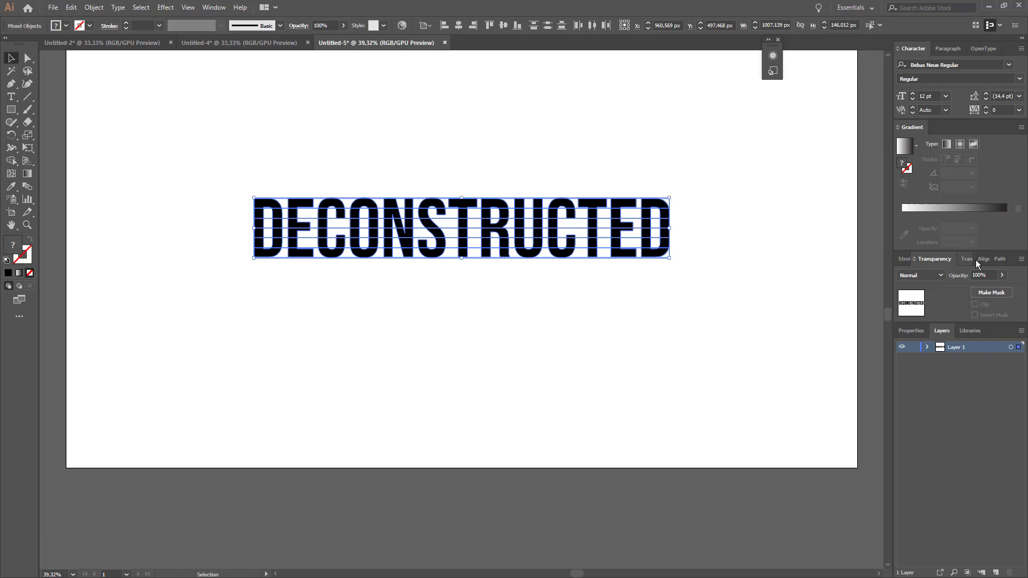
left_click(997, 262)
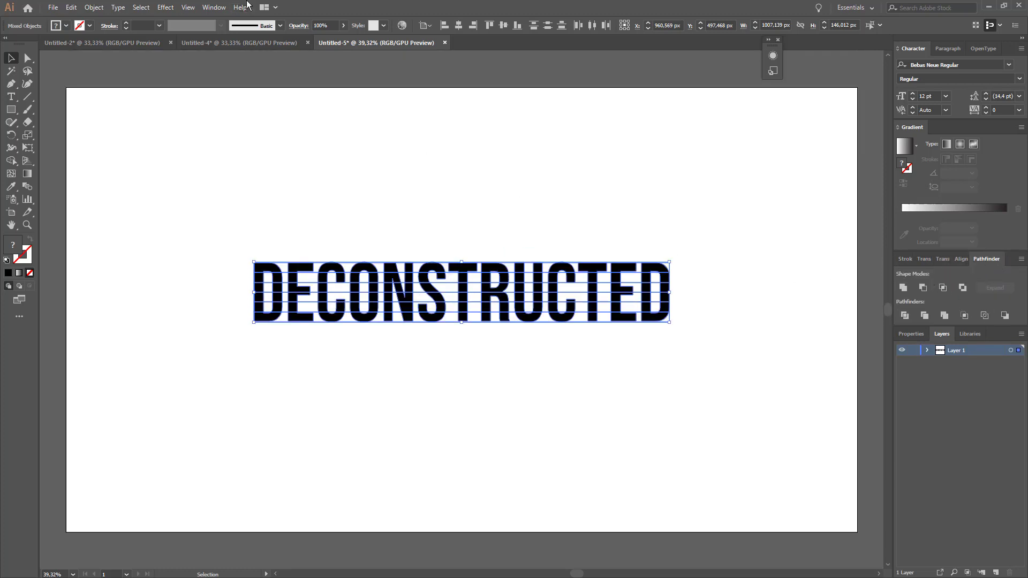
left_click(214, 7)
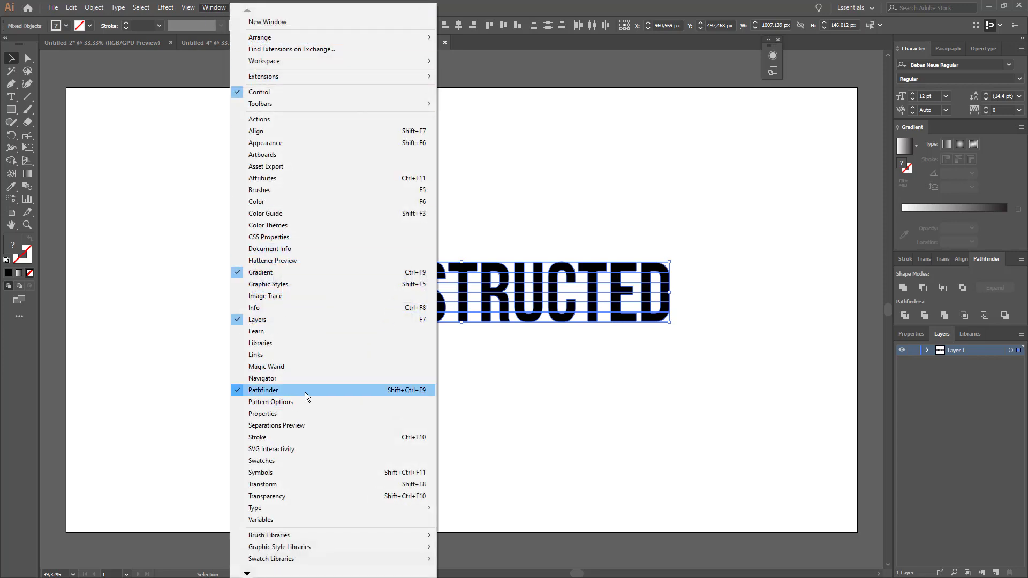
left_click(908, 312)
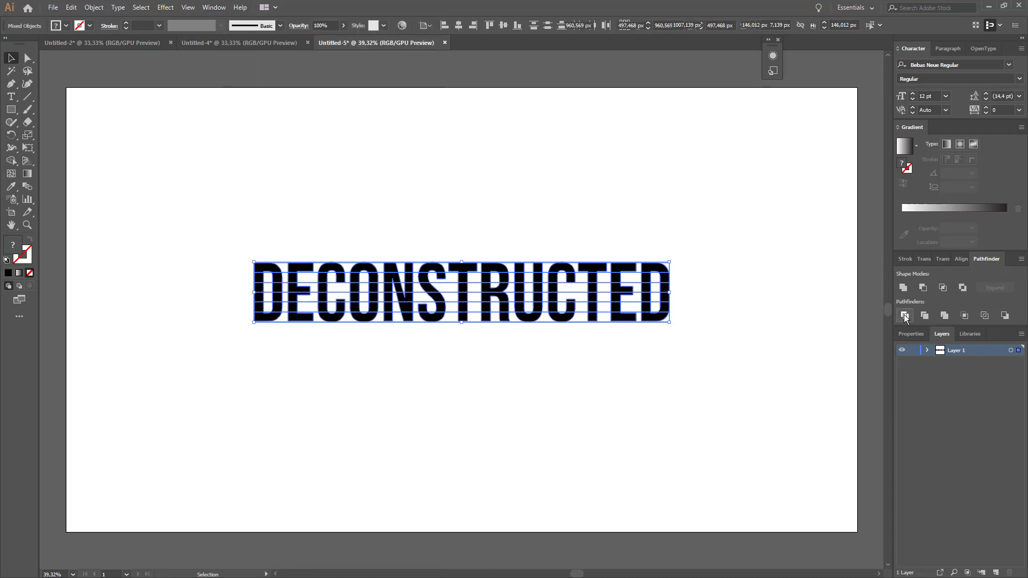
left_click(905, 316)
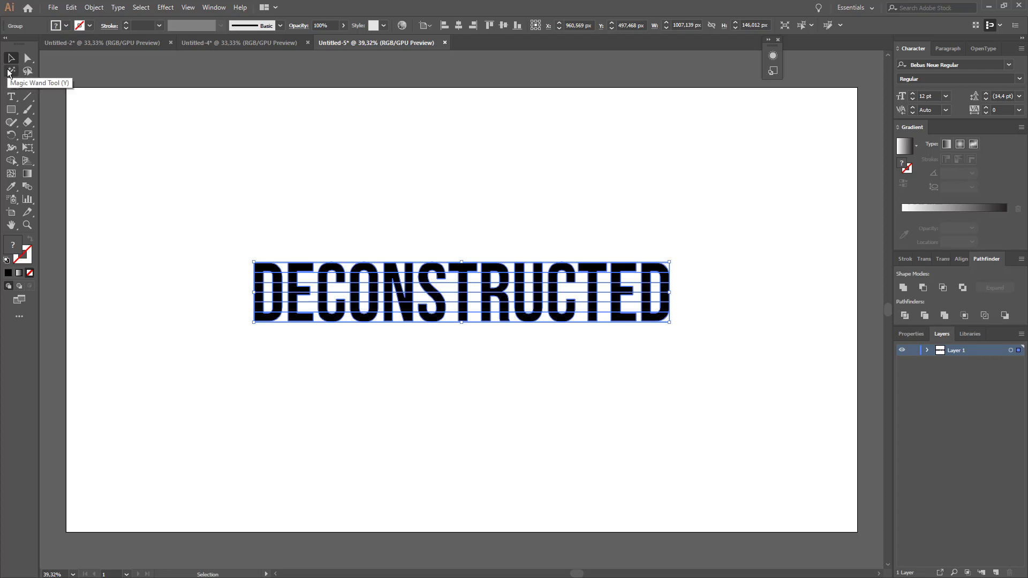
Select all the unfilled leftover pieces with the Magic Wand and delete them.
left_click(9, 72)
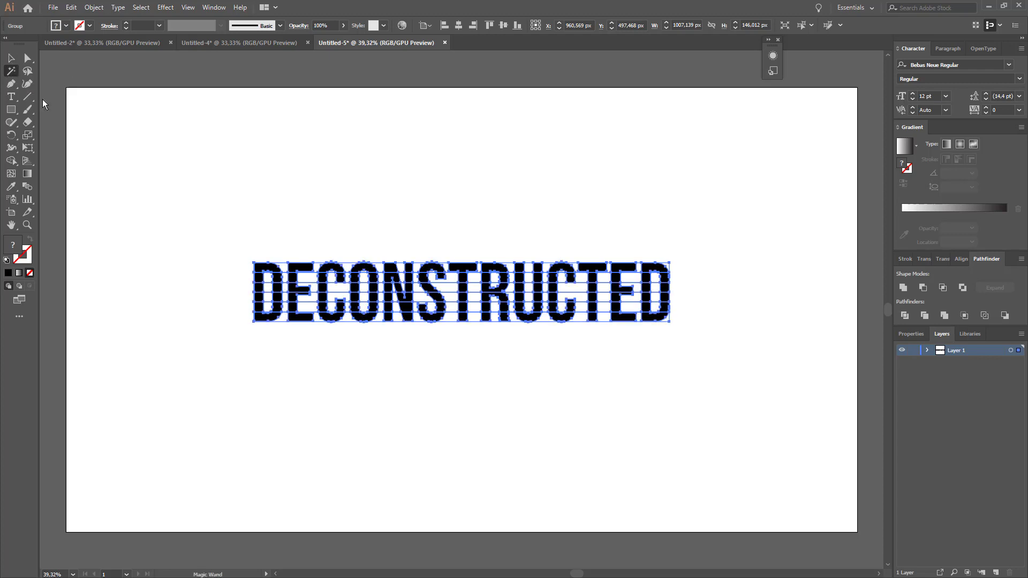
left_click(280, 262)
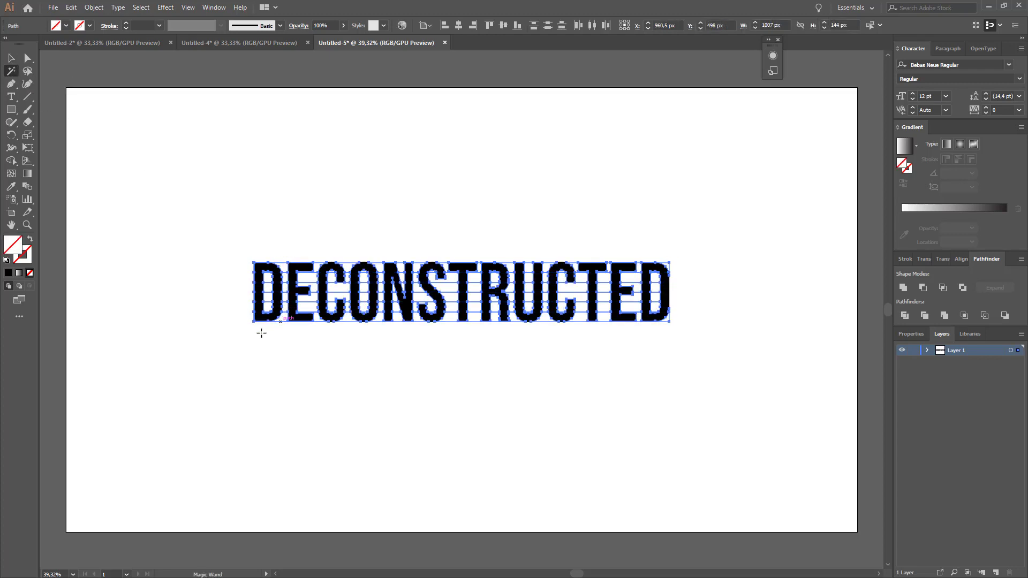
left_click(204, 331)
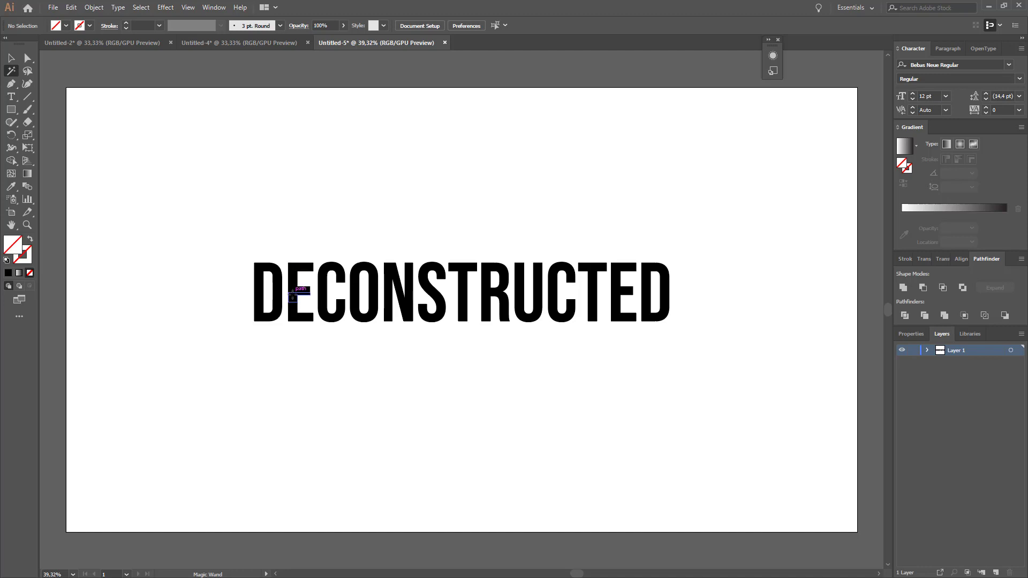
Try moving the divided lettering as a group and undo the move.
key("v")
left_click_drag(292, 306, 269, 342)
key("ctrl+z")
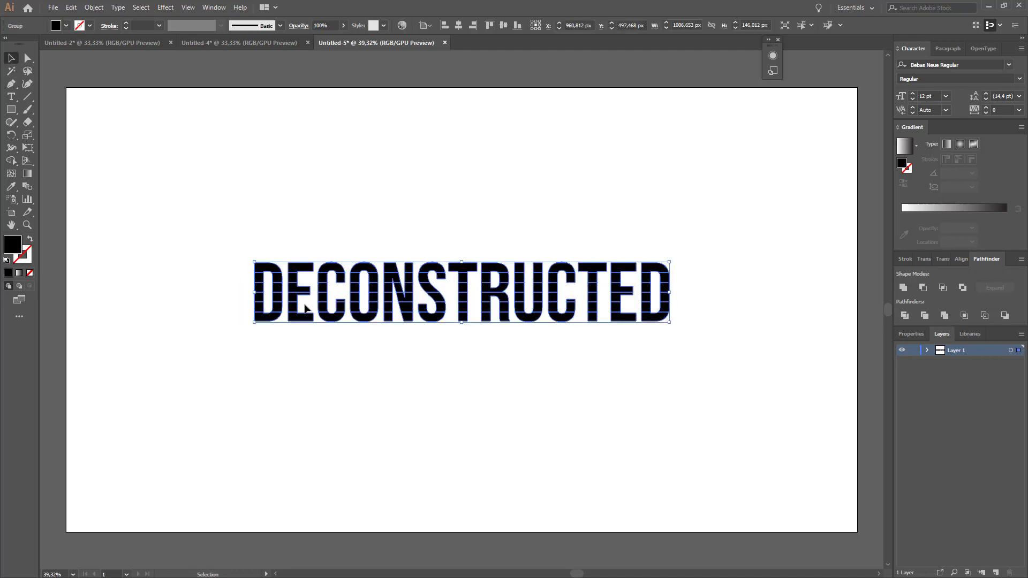
Ungroup the divided lettering into separate pieces.
right_click(300, 298)
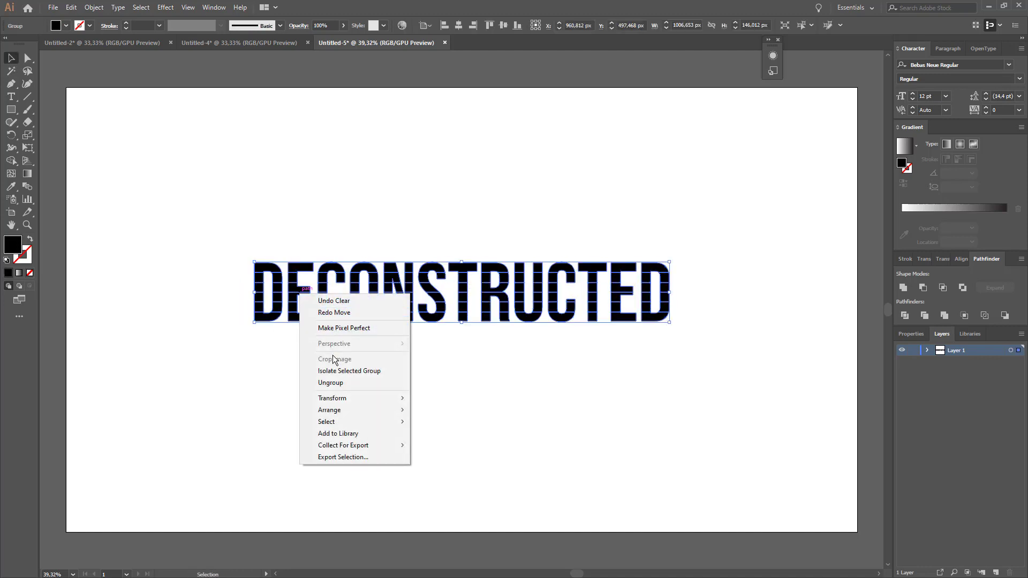
left_click(333, 383)
left_click(333, 378)
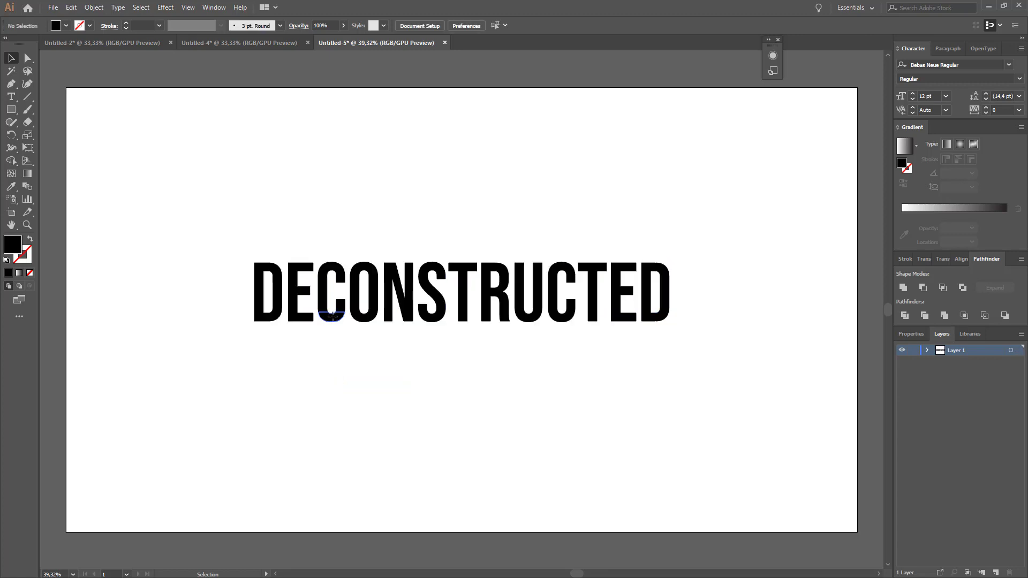
Try pulling the lowest slice of the first letter C straight down and undo the move.
left_click(332, 320)
left_click_drag(331, 319, 331, 353)
key("a")
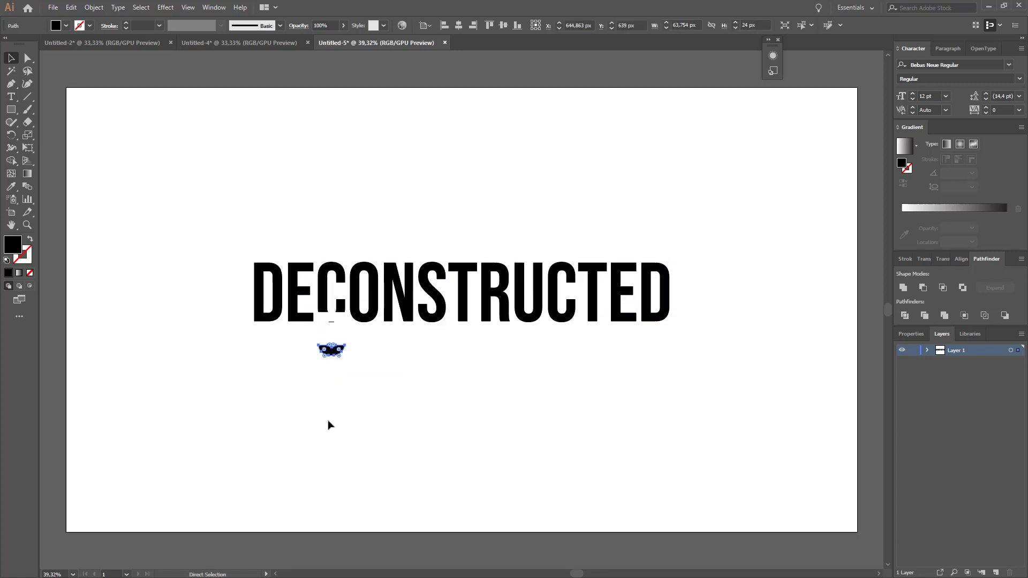
key("ctrl+z")
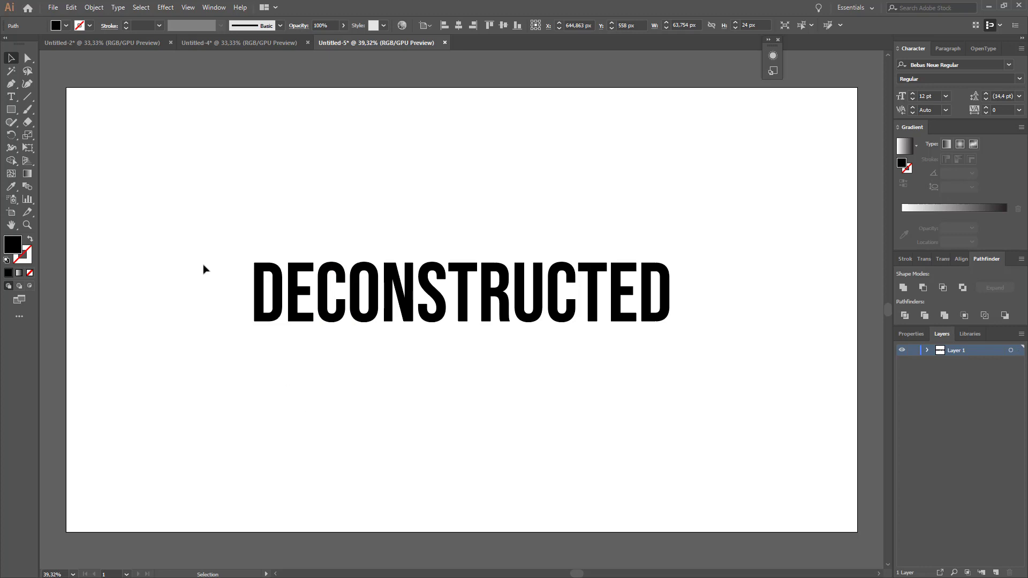
Select all slices of the word and move them straight up to the top edge of the artboard.
left_click_drag(193, 245, 733, 349)
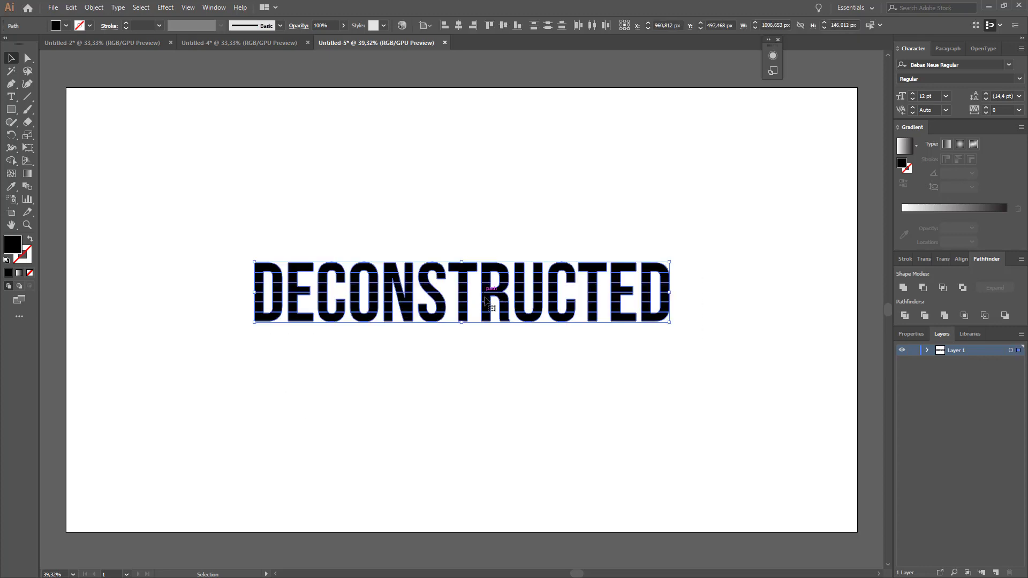
left_click_drag(486, 302, 484, 131)
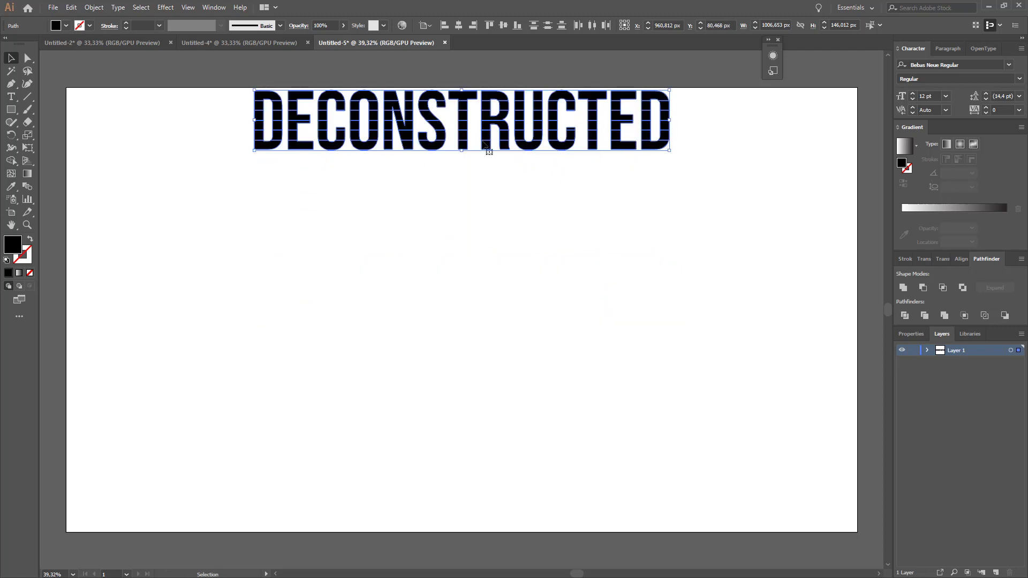
left_click_drag(221, 87, 709, 167)
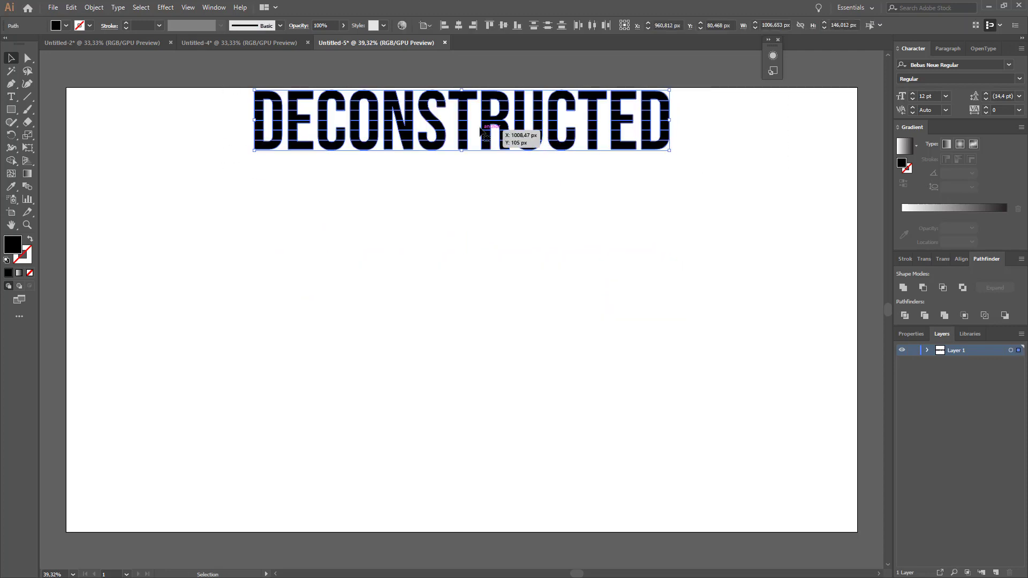
Duplicate the sliced word straight down just below the original and repeat the copy four times to stack six rows.
left_click_drag(466, 118, 466, 183)
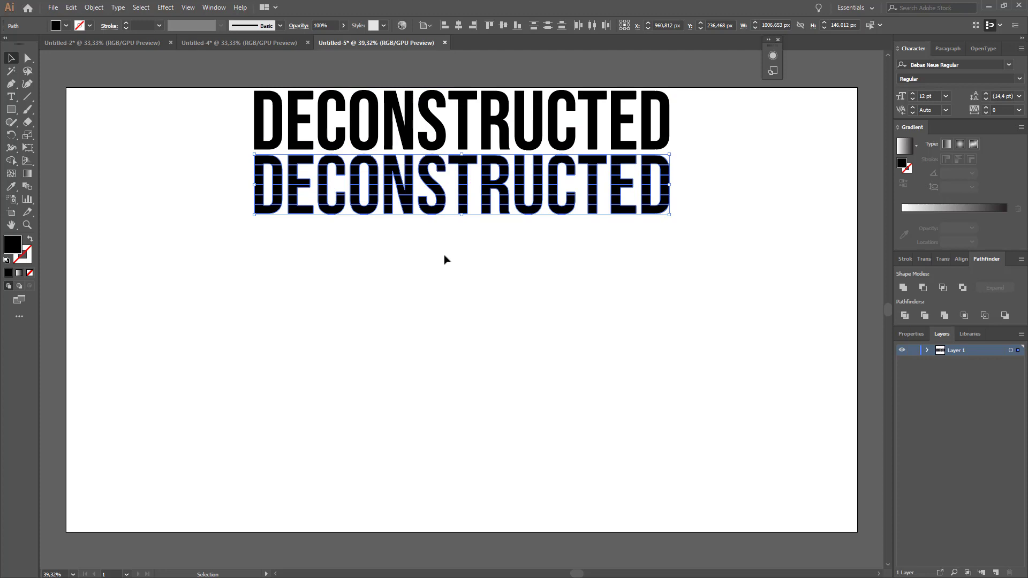
key("ctrl+d")
key("ctrl+d")
key("ctrl+d")
key("ctrl+d")
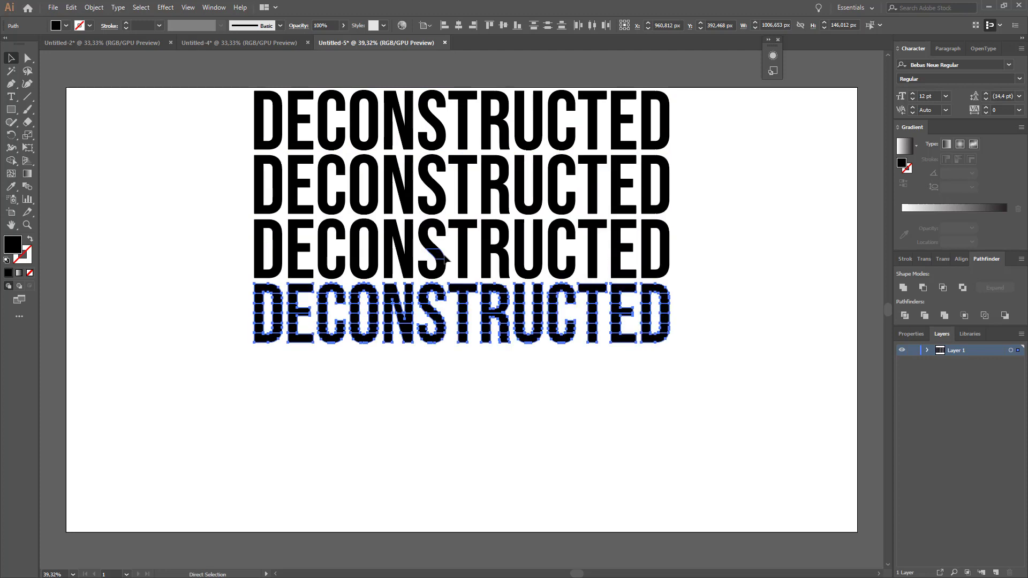
key("v")
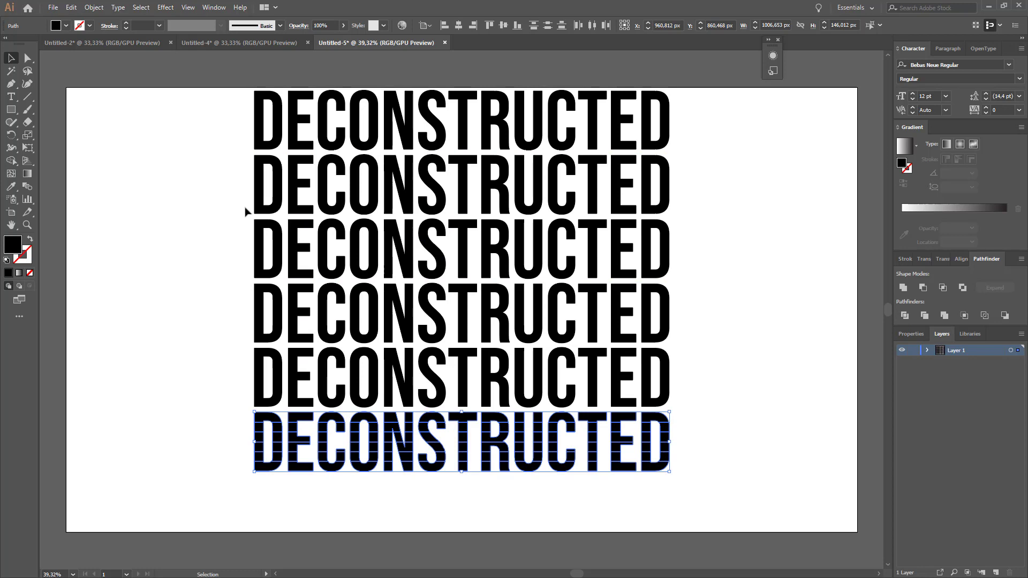
In outline view, delete all but the uppermost slice of the first row and all but the upper two slices of the second row.
key("ctrl+y")
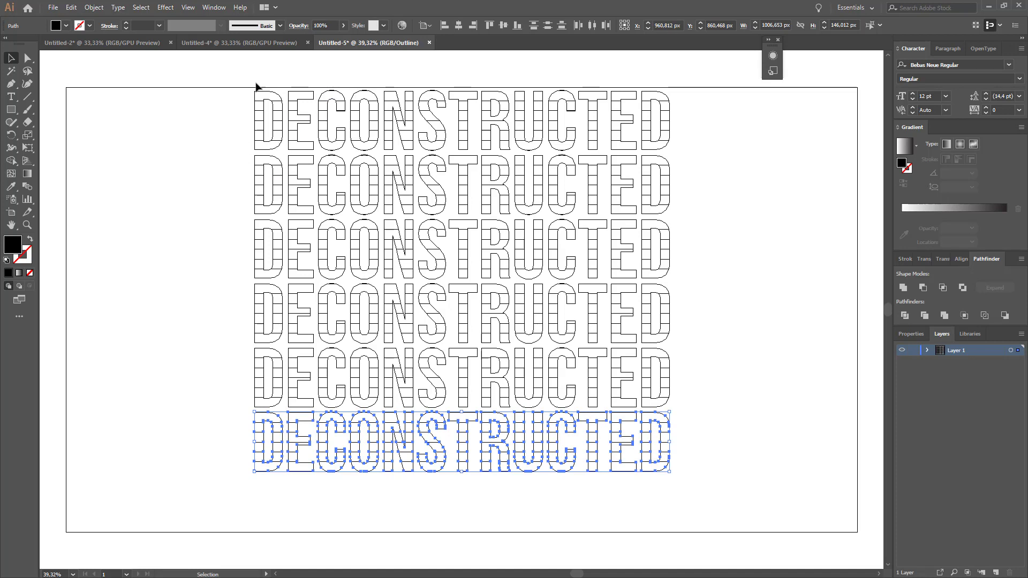
left_click(244, 149)
left_click_drag(240, 151, 678, 109)
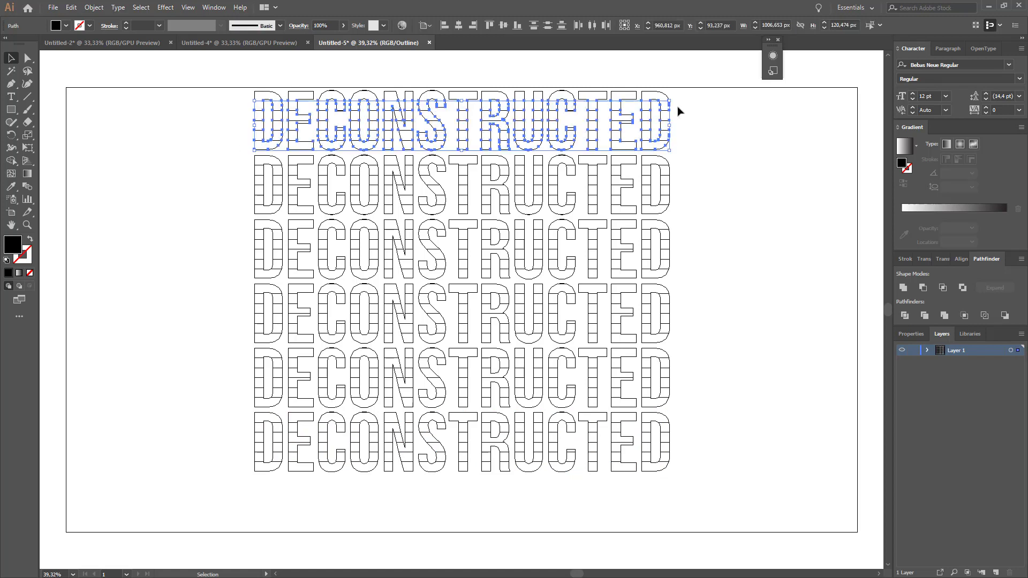
key("Delete")
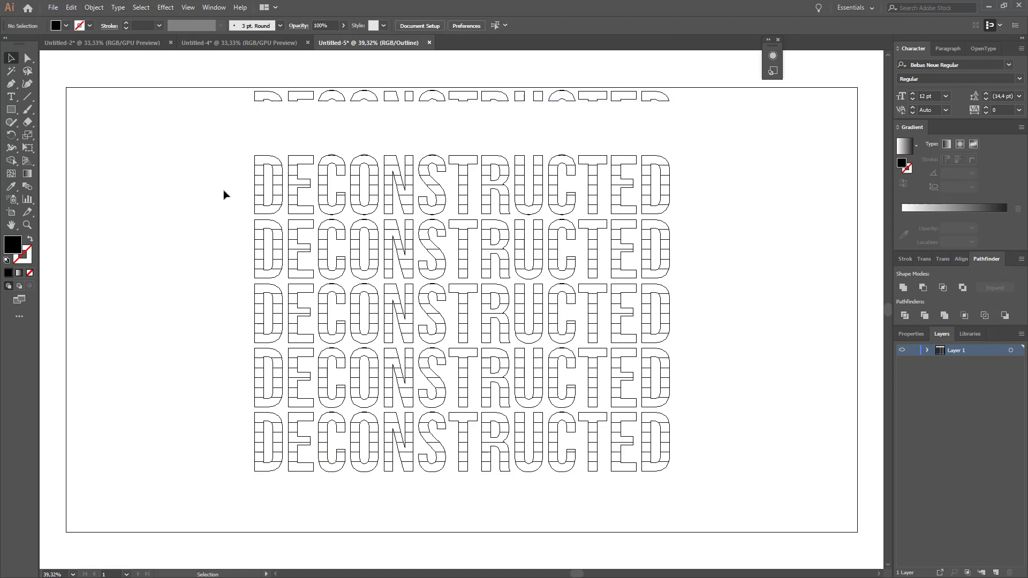
left_click_drag(248, 182, 676, 215)
key("Delete")
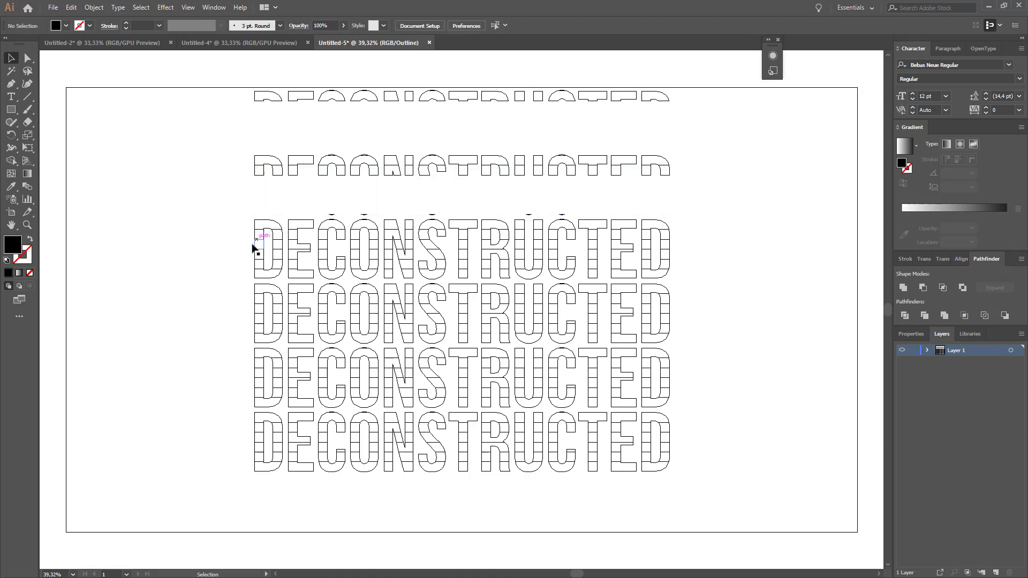
Delete the lower slices of the third, fourth and fifth rows, keeping their upper three, four and five slices respectively.
left_click_drag(246, 254, 684, 276)
key("Delete")
left_click_drag(250, 329, 684, 343)
key("Delete")
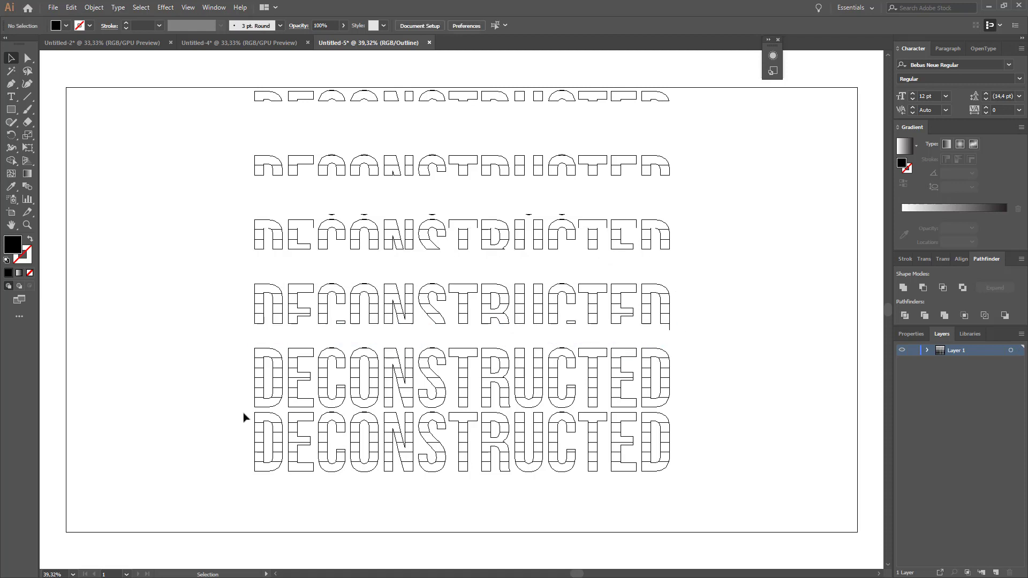
left_click_drag(244, 405, 682, 411)
key("Delete")
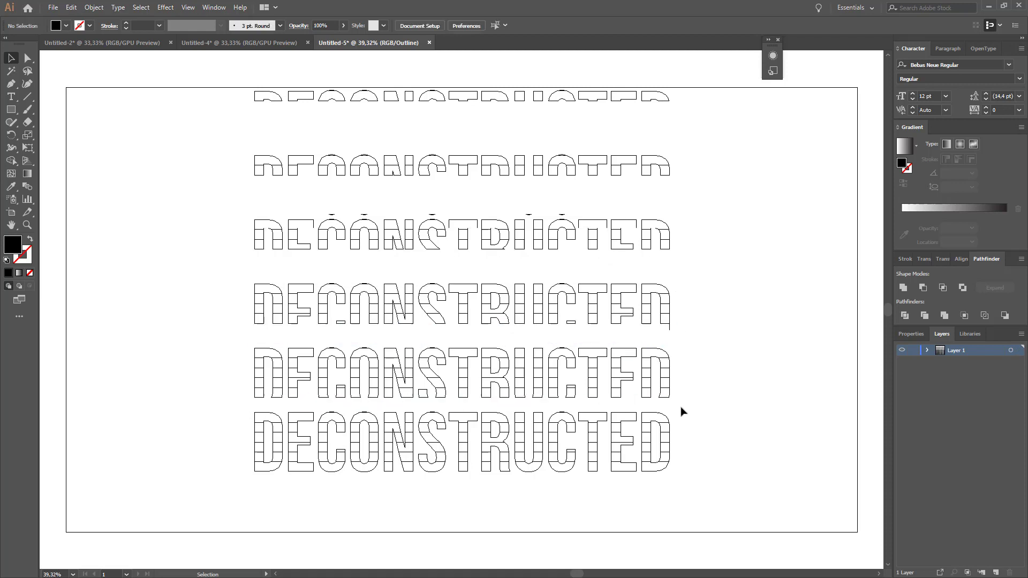
Return to the filled preview and delete the stray slivers floating just above the third row.
key("ctrl+t")
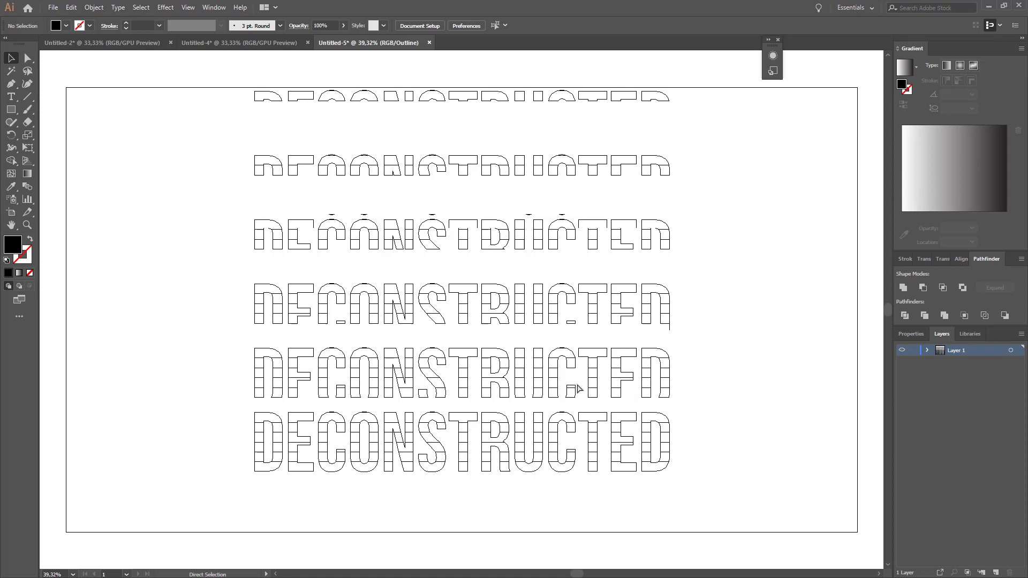
key("ctrl+y")
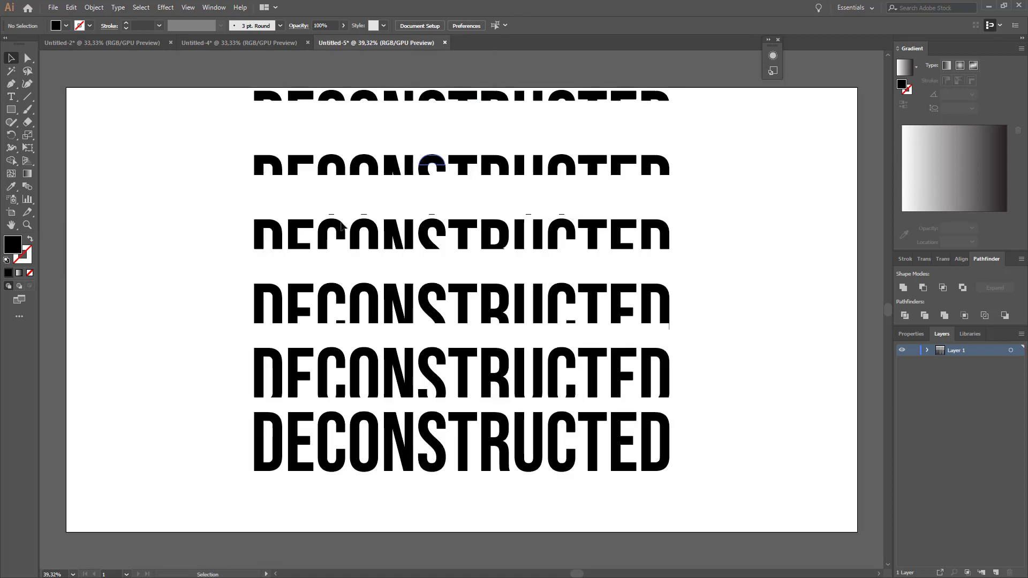
left_click_drag(287, 197, 585, 227)
key("Delete")
Move the fifth, fourth and third rows straight down so they stack closely above the complete word.
left_click_drag(244, 343, 702, 405)
left_click_drag(373, 368, 374, 380)
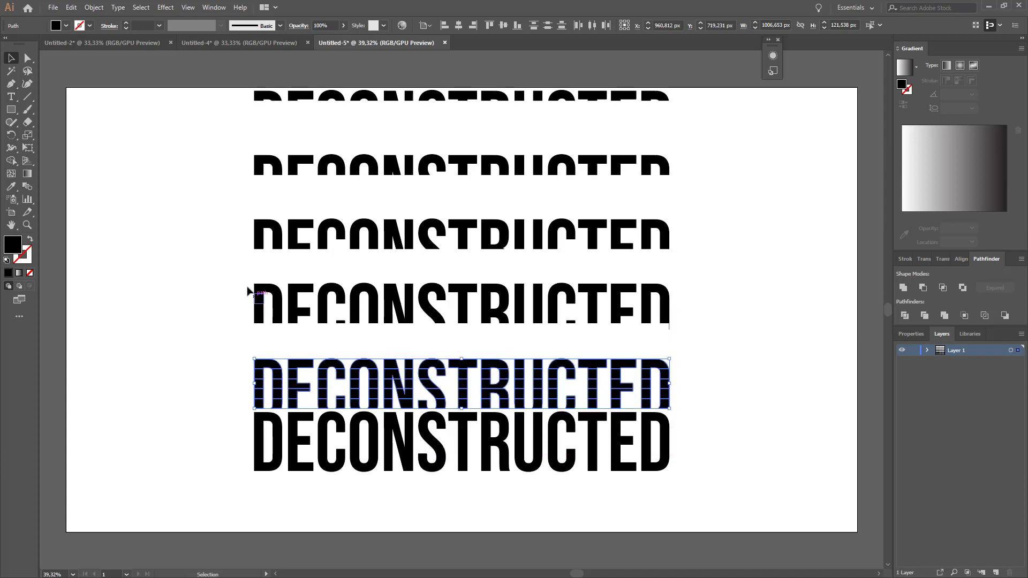
left_click_drag(232, 268, 680, 324)
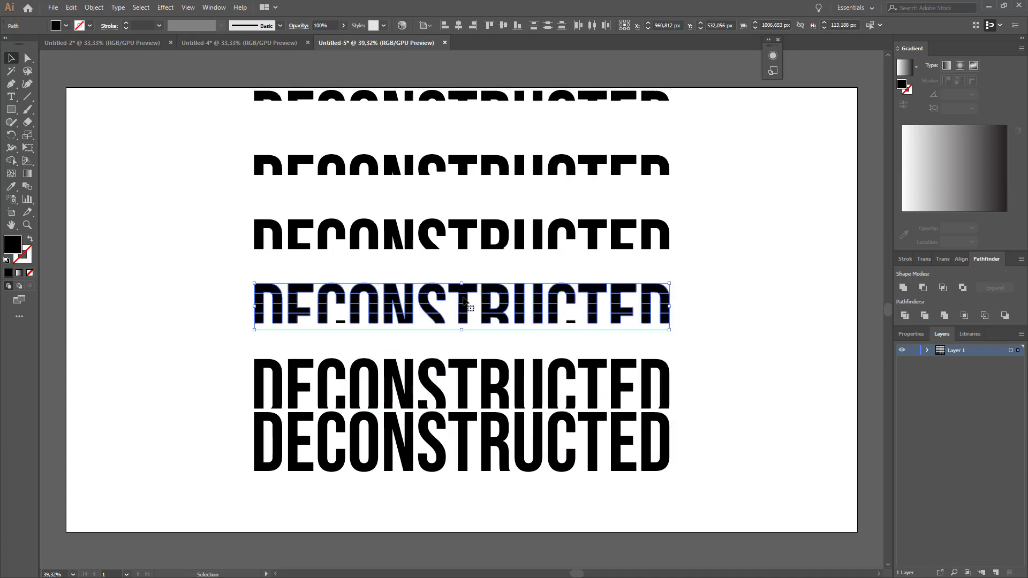
left_click_drag(464, 306, 464, 335)
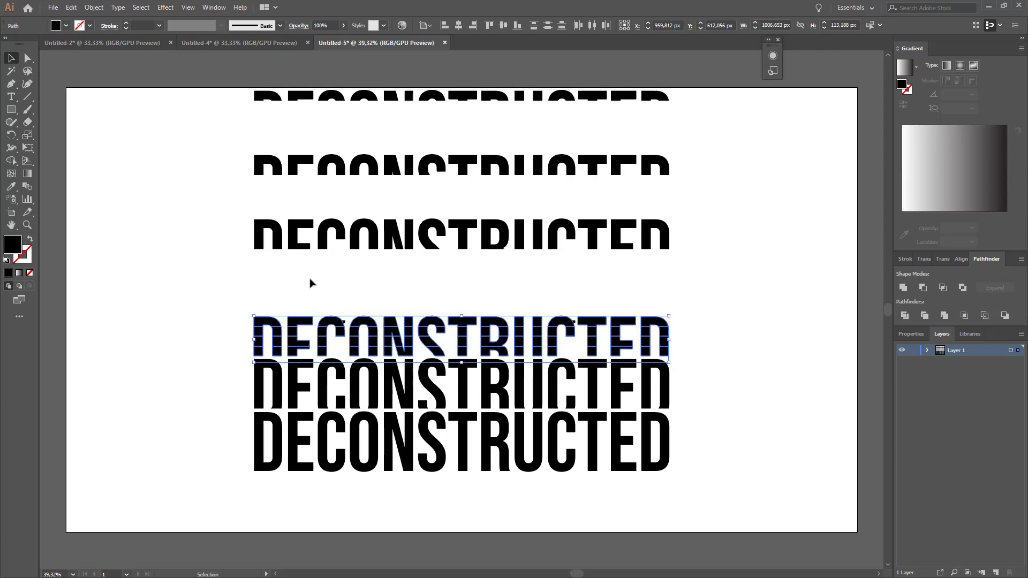
left_click_drag(208, 220, 688, 271)
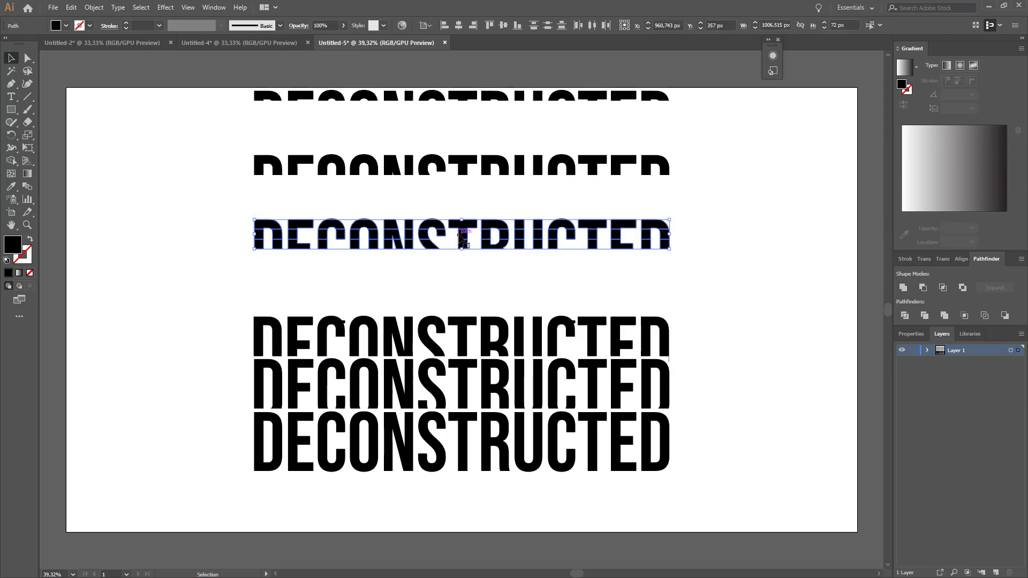
left_click_drag(442, 246, 459, 309)
Move the second row down just above the third, and bring the third row's left-behind curved letter tops down onto it.
left_click(250, 229)
left_click_drag(211, 149, 692, 194)
left_click_drag(482, 170, 487, 271)
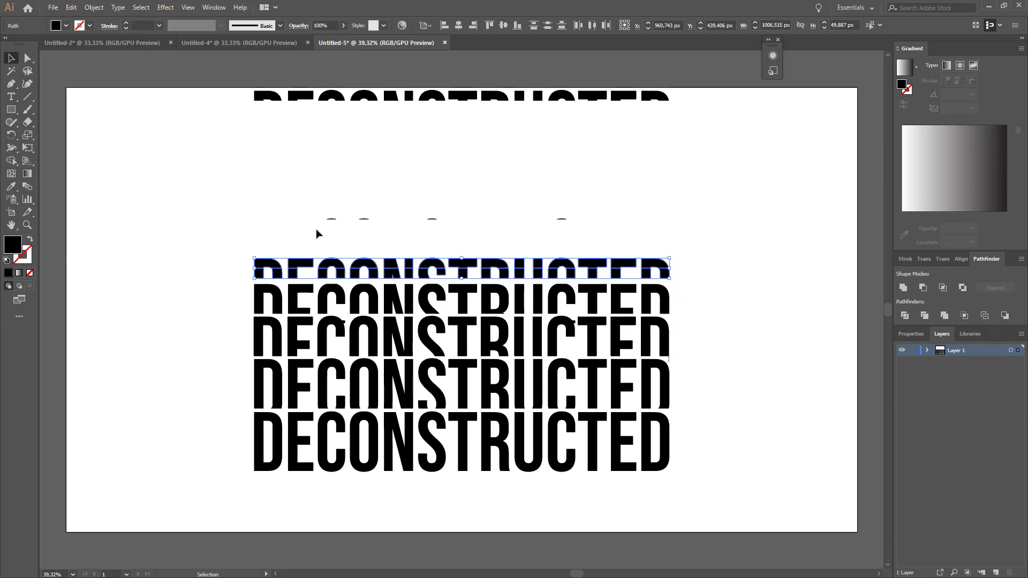
left_click_drag(300, 207, 559, 232)
left_click_drag(429, 223, 443, 289)
Move the first row's slice down onto the stack, then shift the whole stack up to the middle of the artboard.
left_click(266, 158)
left_click_drag(604, 101, 657, 256)
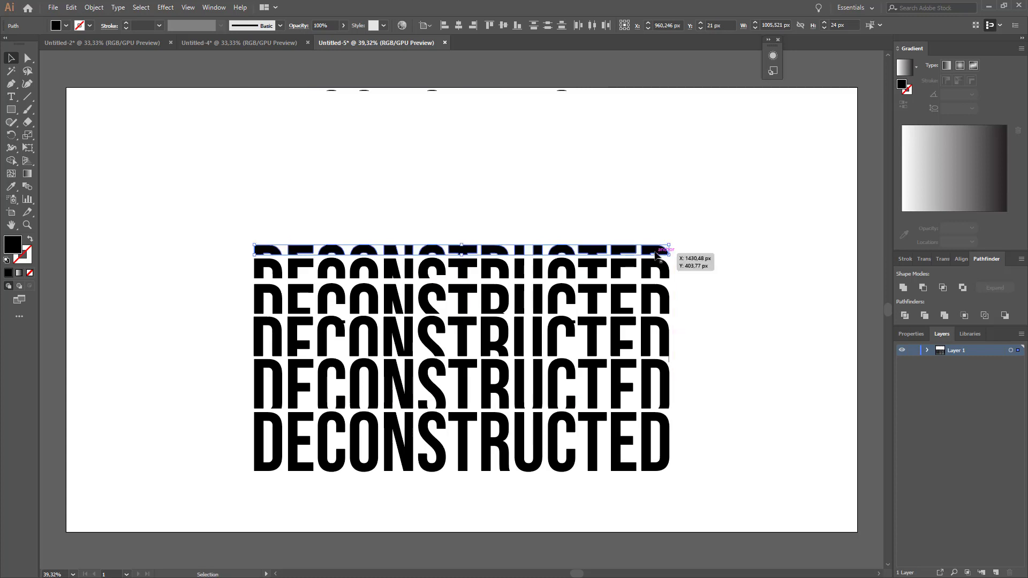
left_click(199, 186)
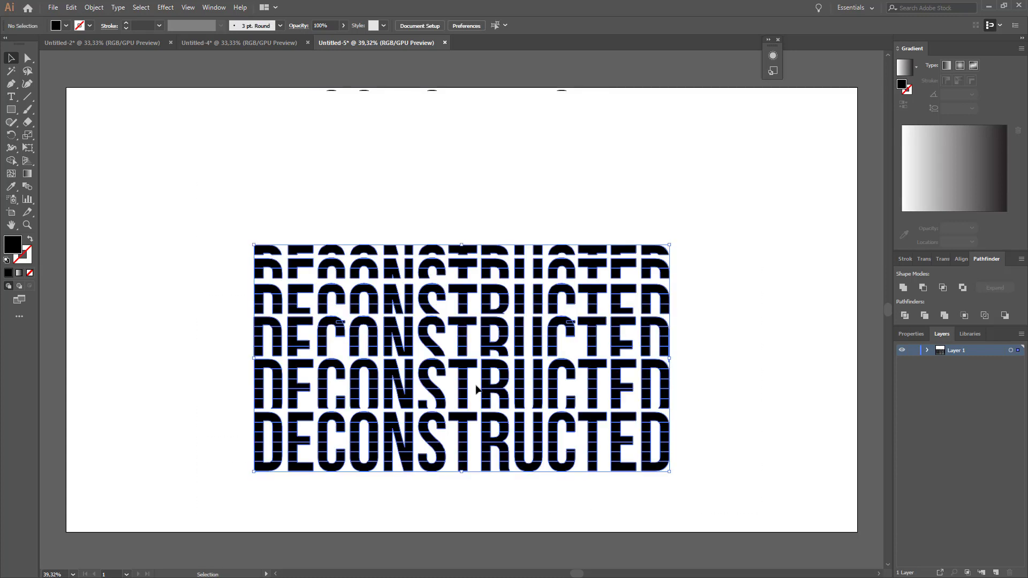
left_click_drag(462, 381, 464, 335)
left_click(94, 7)
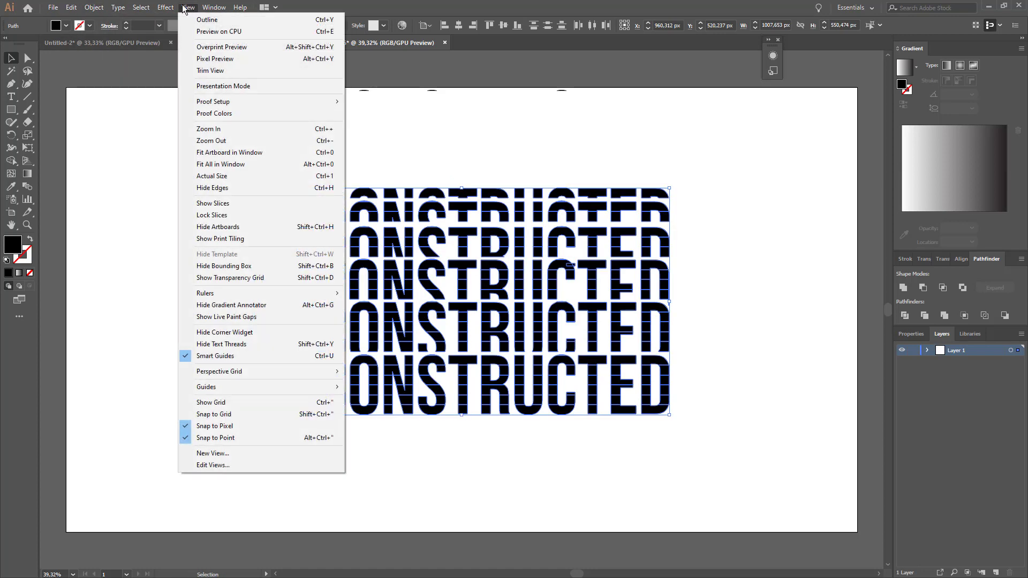
mouse_move(165, 7)
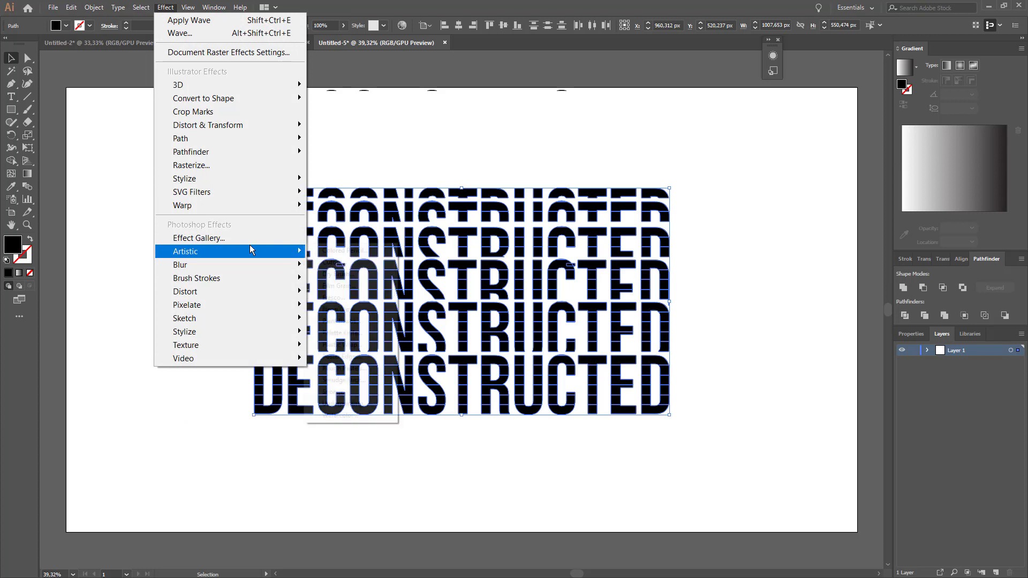
mouse_move(251, 250)
left_click(671, 2)
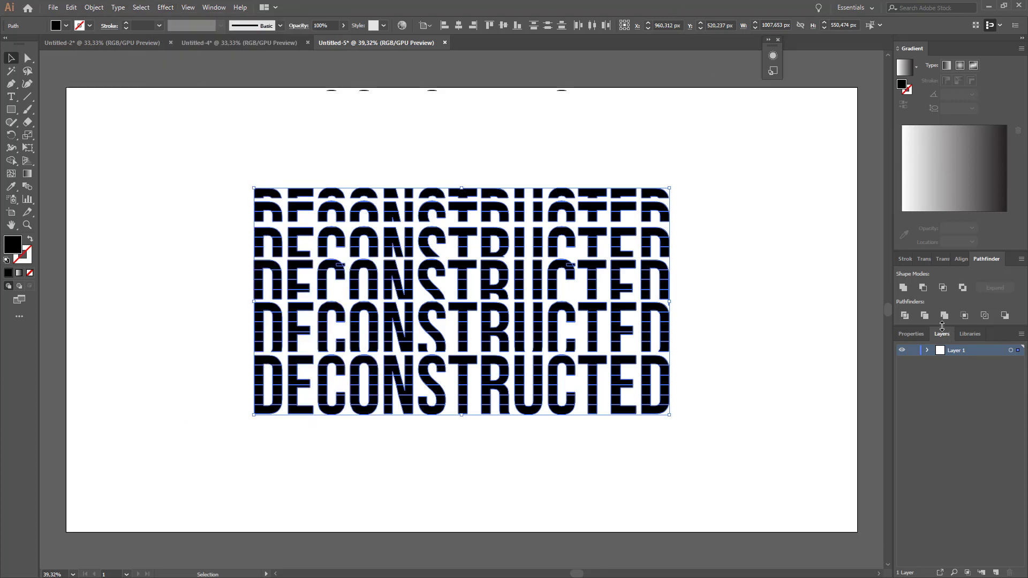
Unite the stacked pieces with Pathfinder and apply a vertical Wave warp with a 20% bend.
left_click(904, 289)
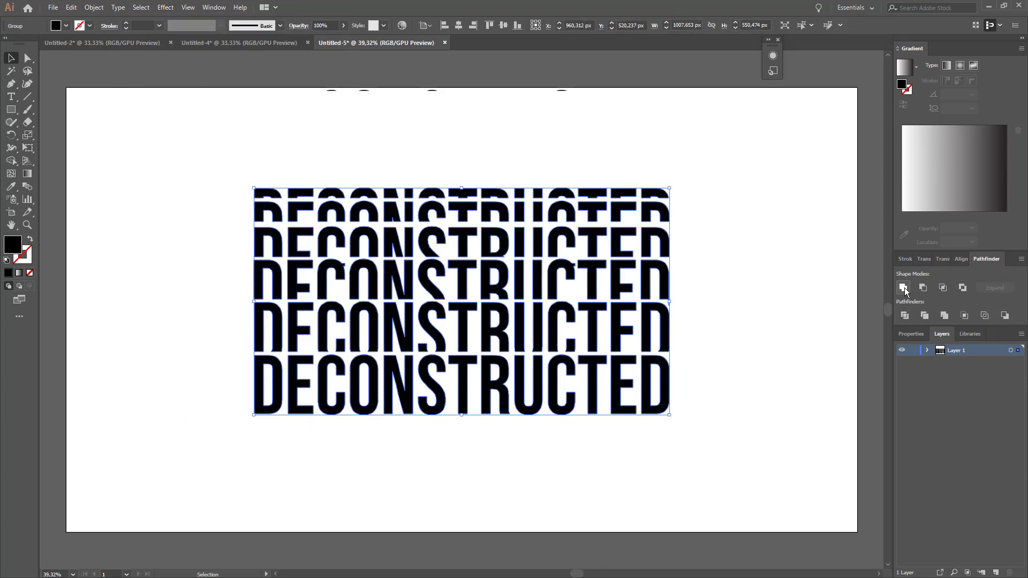
left_click(166, 7)
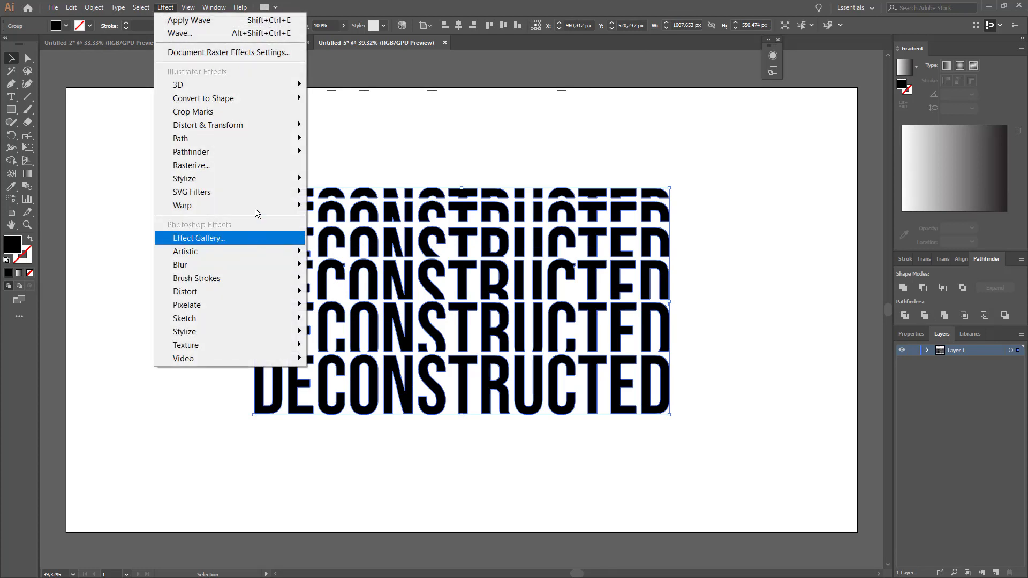
mouse_move(256, 192)
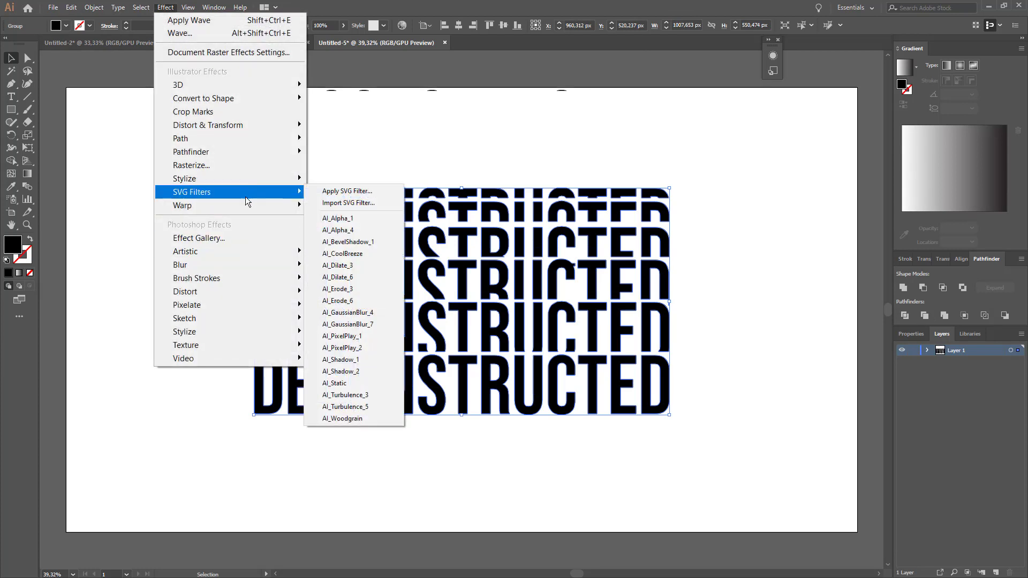
mouse_move(221, 206)
left_click(339, 302)
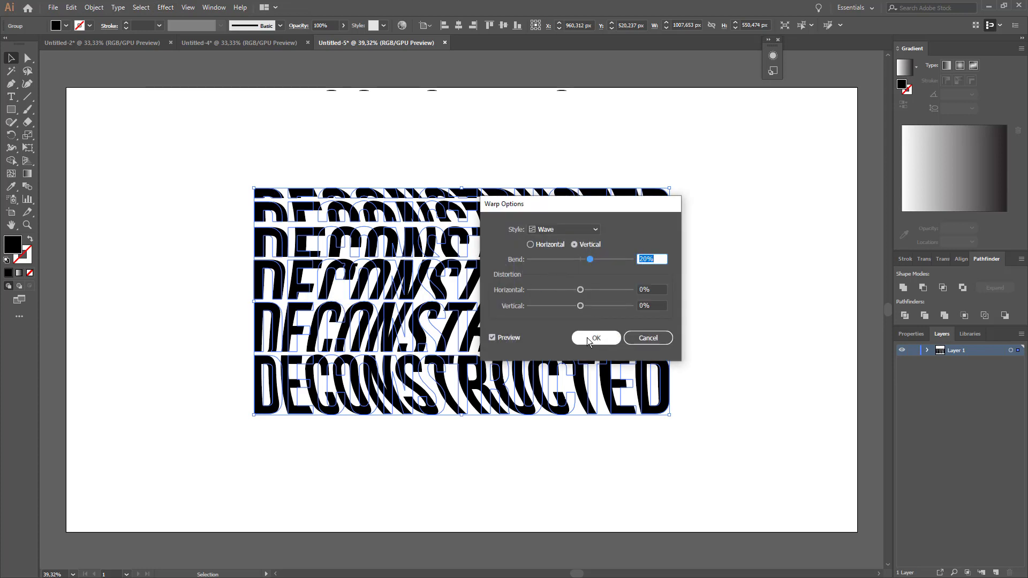
left_click(587, 337)
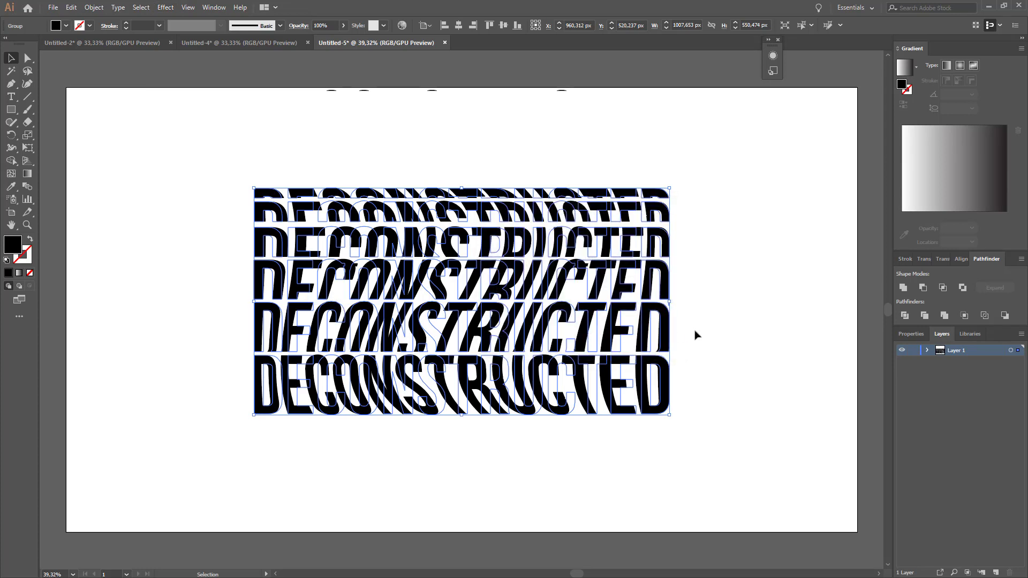
left_click(700, 333)
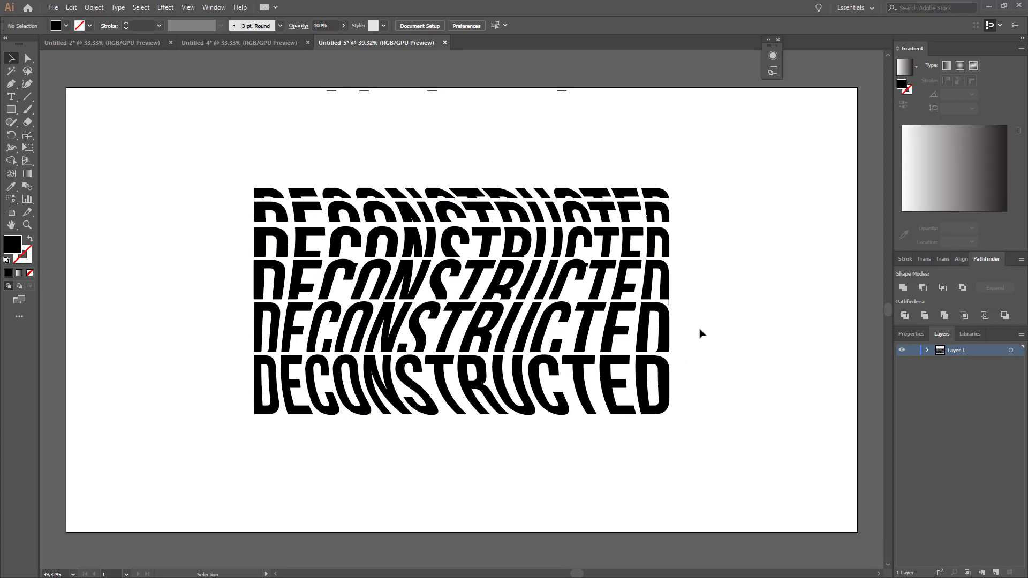